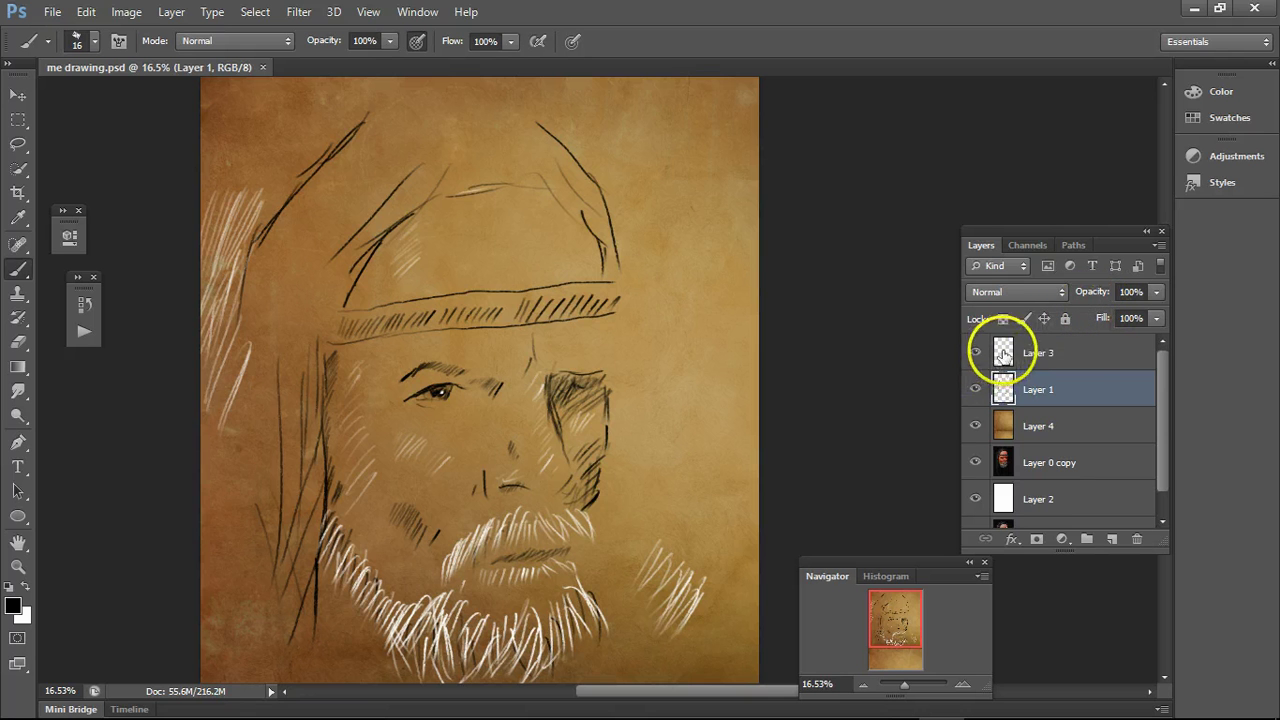
- Hide Layer 3's white strokes and Layer 1's black sketch so only the parchment shows
left_click(1085, 355)
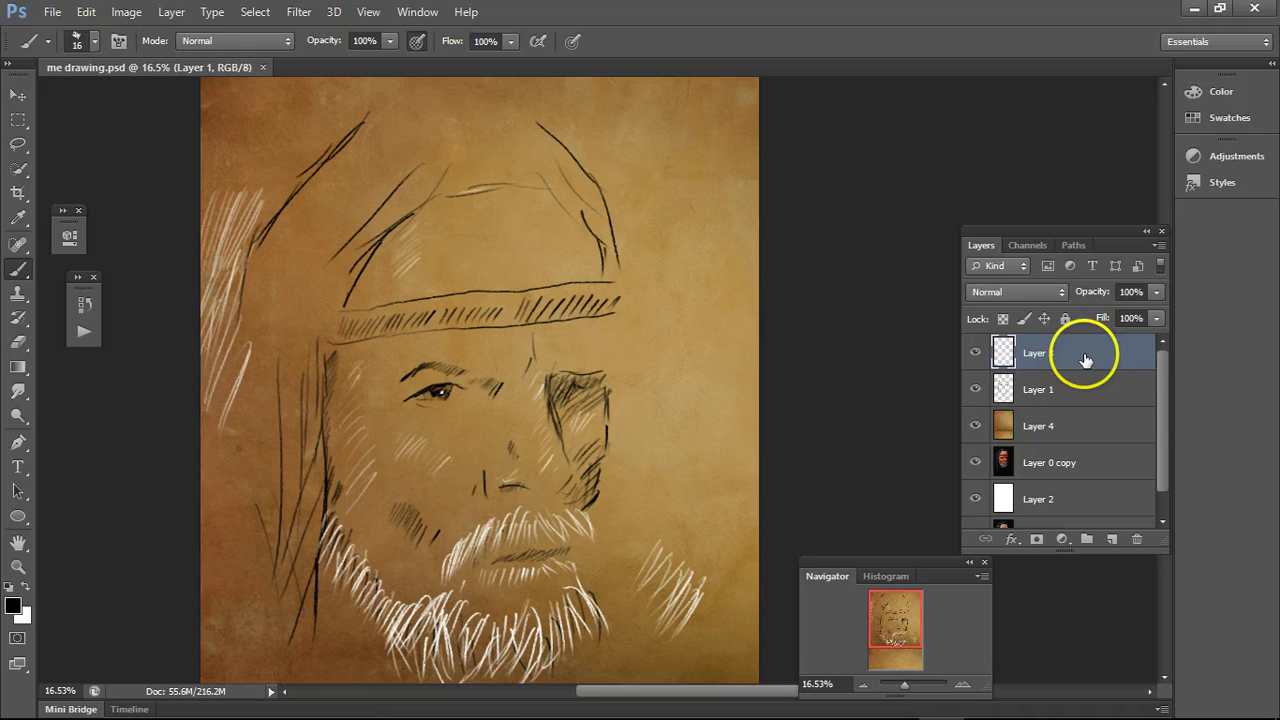
left_click(976, 354)
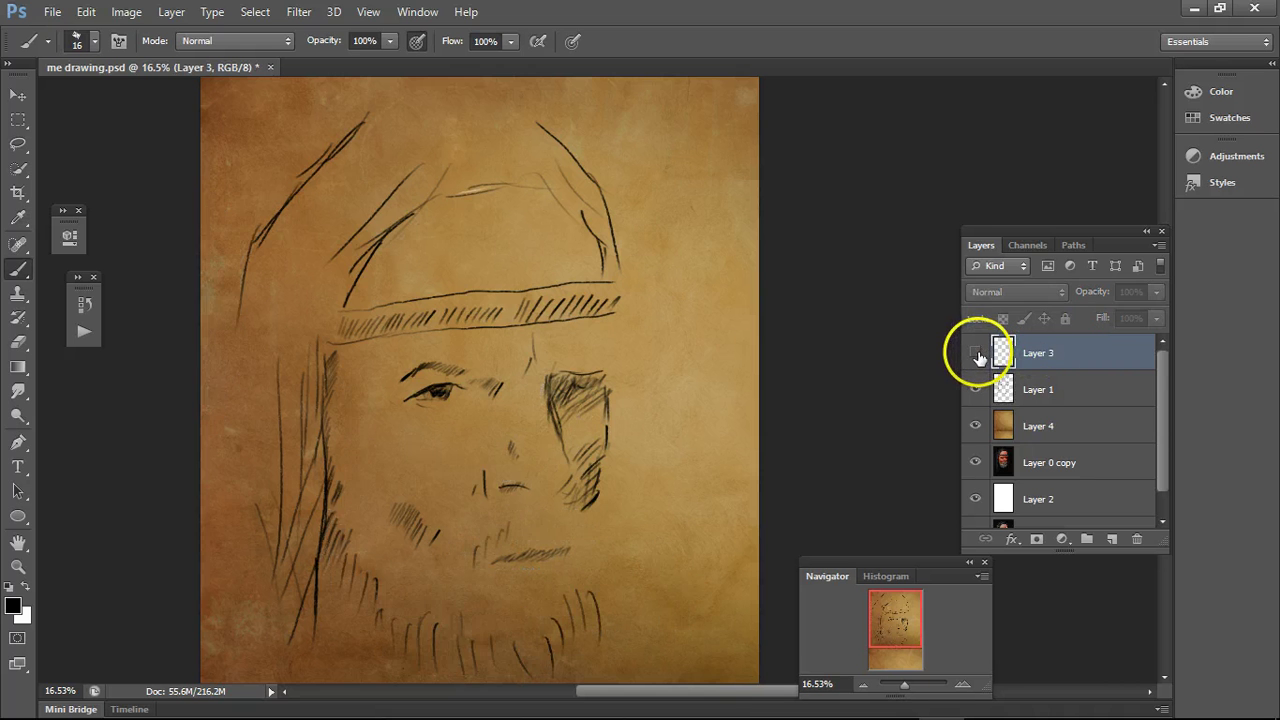
left_click(977, 354)
left_click(978, 354)
left_click(978, 355)
left_click(977, 355)
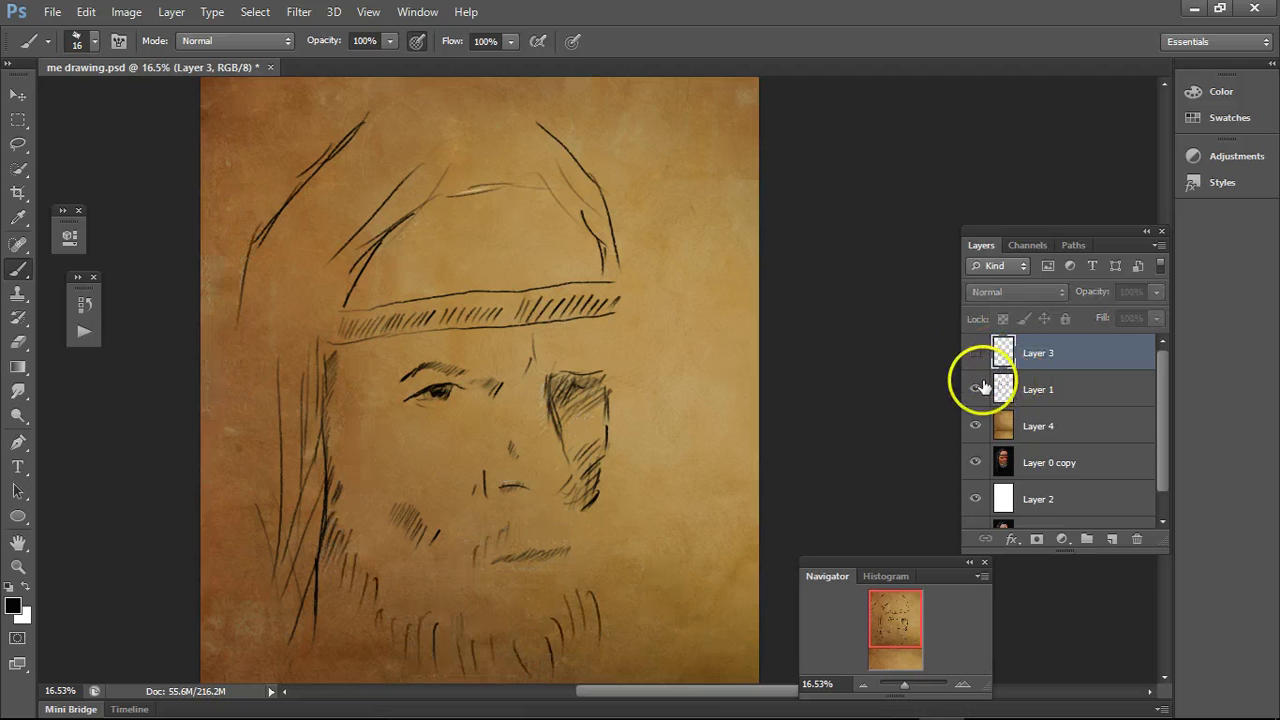
left_click(978, 391)
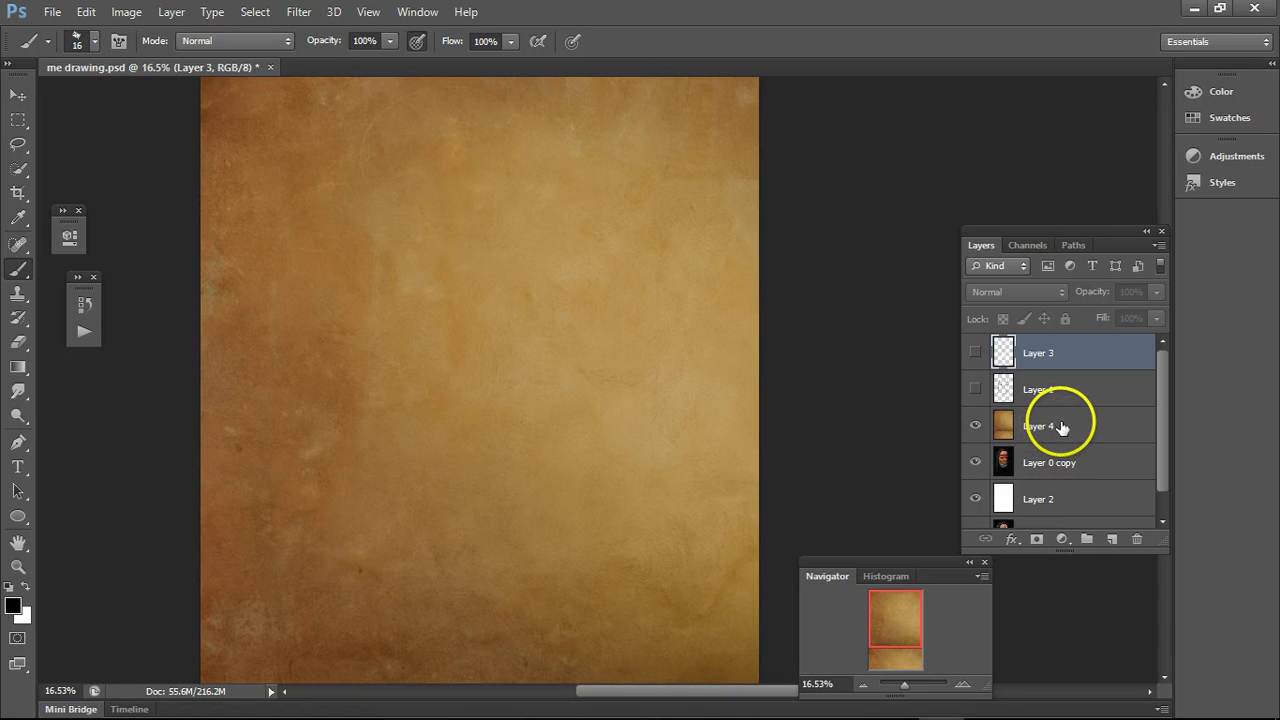
- Hide Layer 4, fade Layer 0 copy to about 58% opacity, and add new Layer 5
left_click(977, 427)
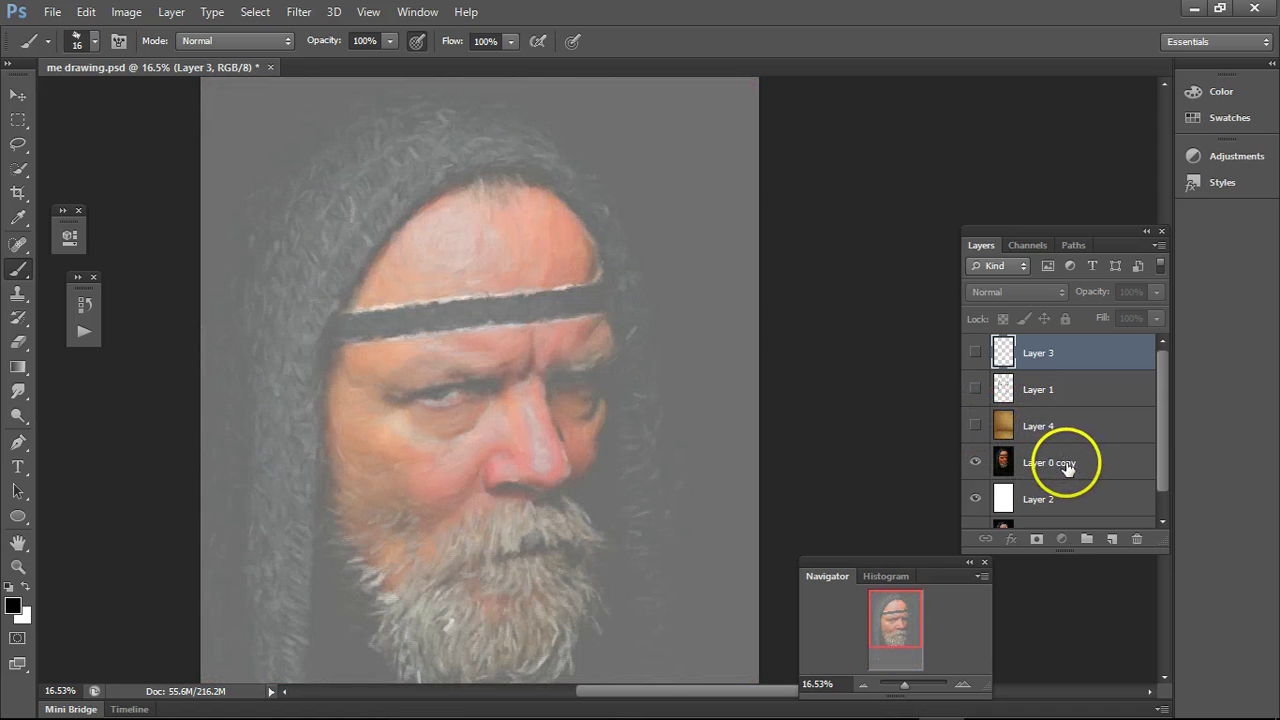
left_click(1066, 466)
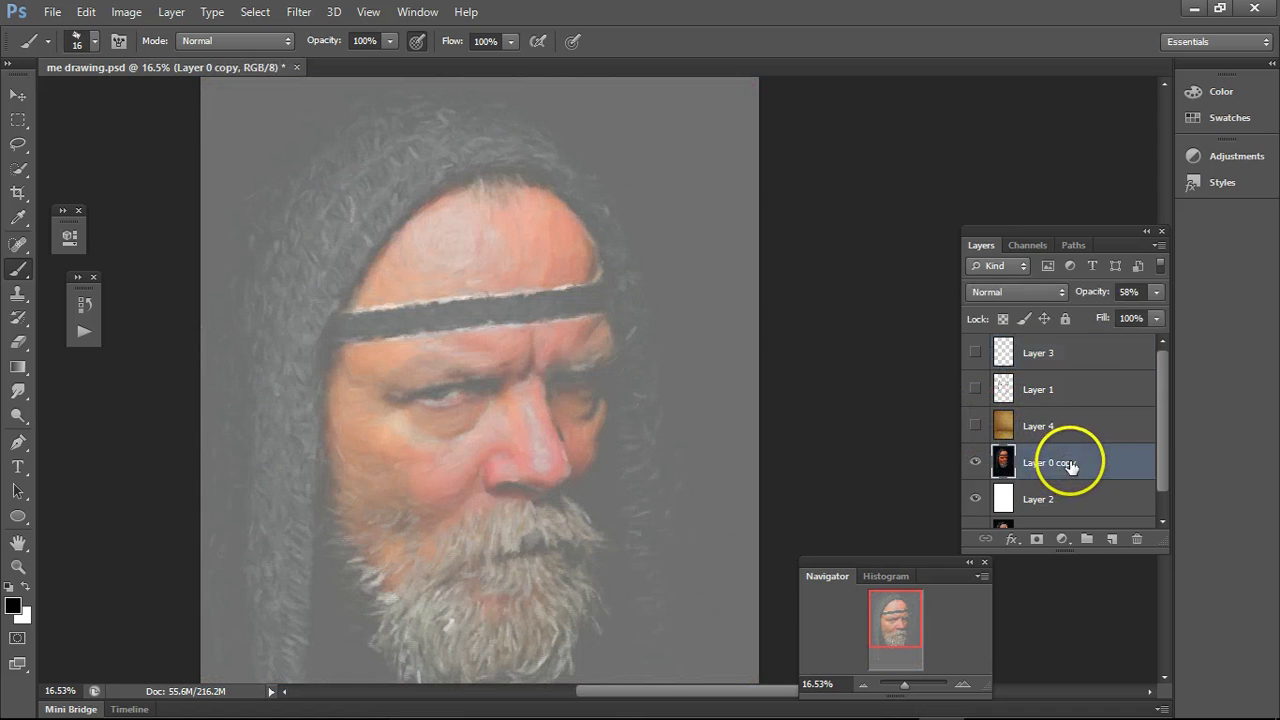
left_click(1157, 297)
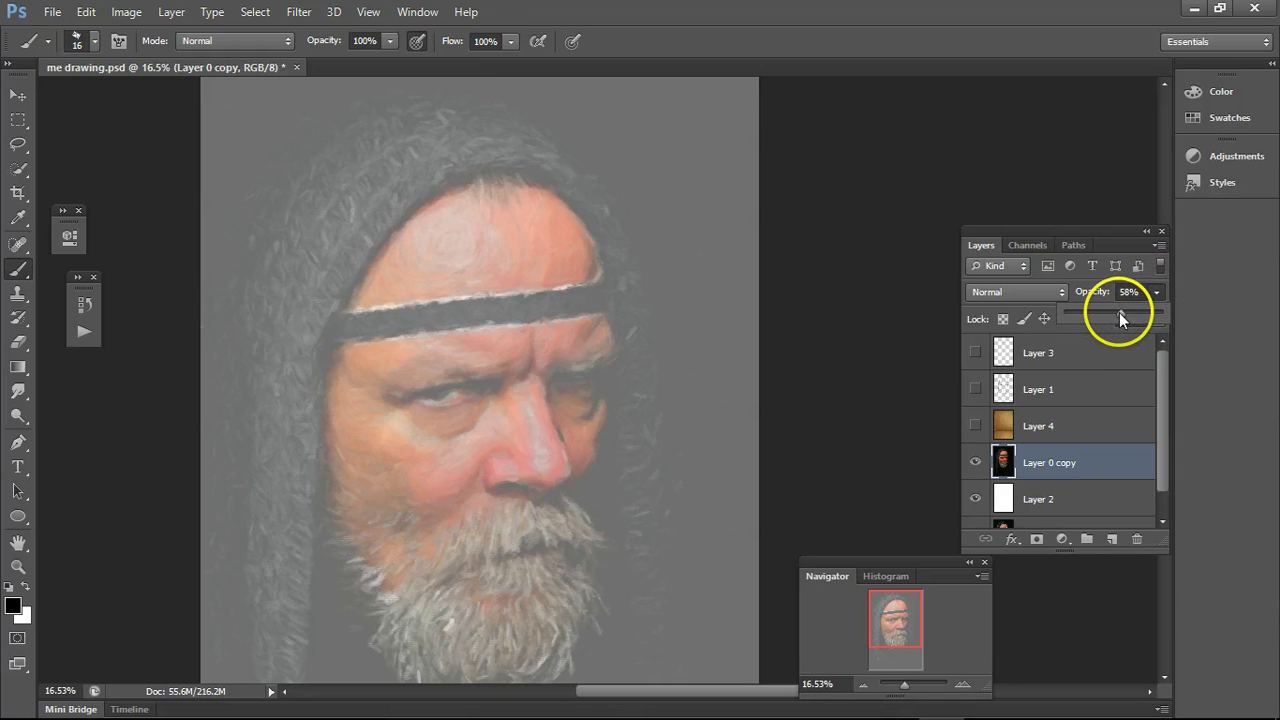
left_click_drag(1119, 312, 1165, 315)
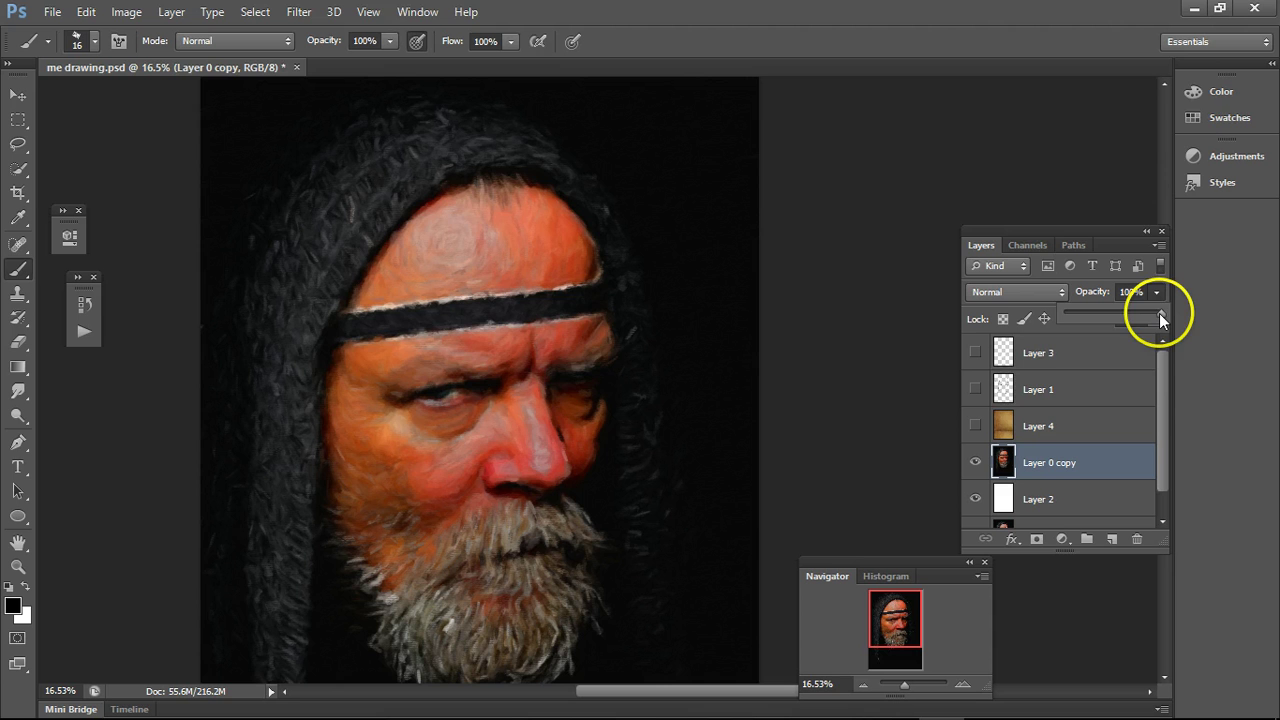
key("Down")
key("Down")
key("Down")
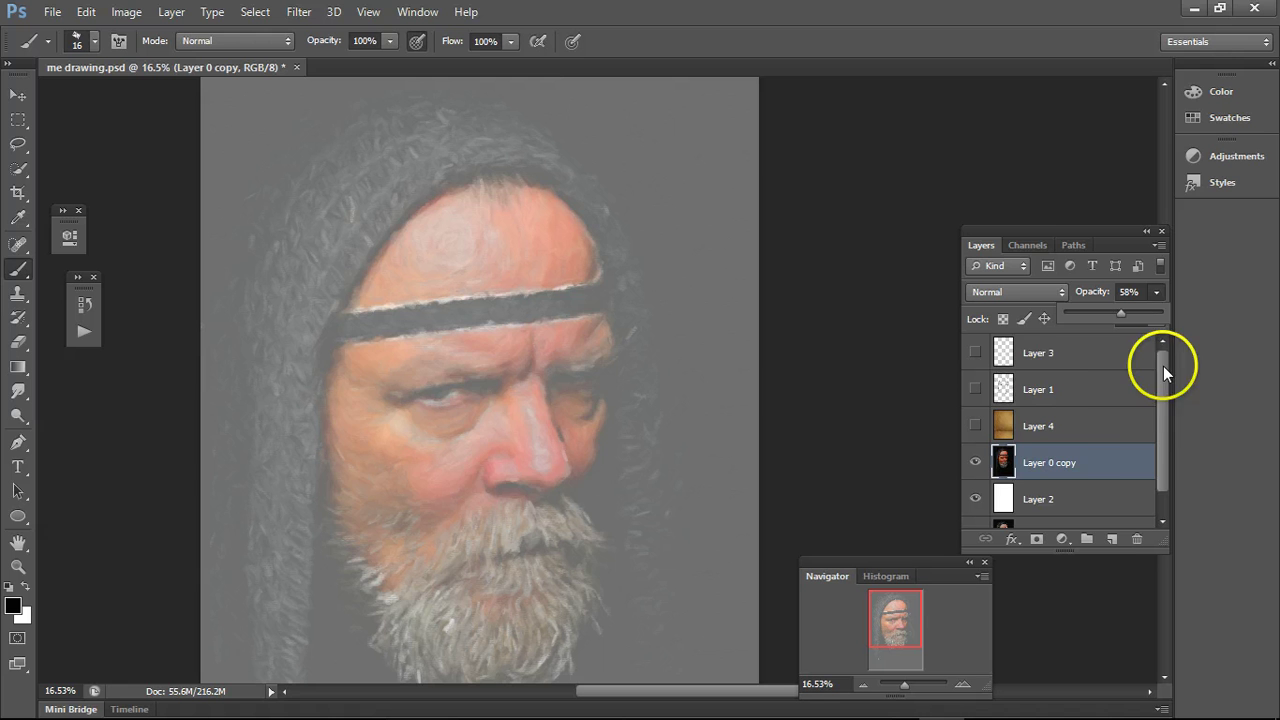
left_click(1110, 540)
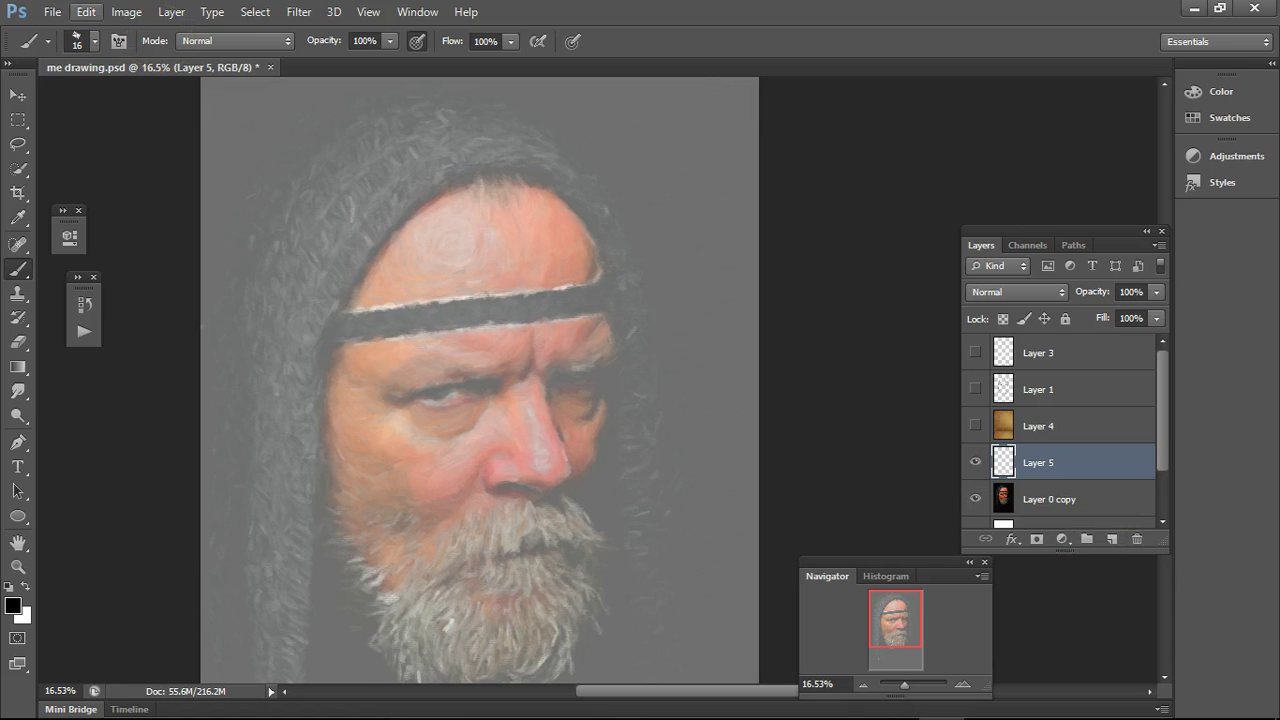
- Browse the Brush Preset picker's library options, closing the menu without loading a library
left_click(94, 41)
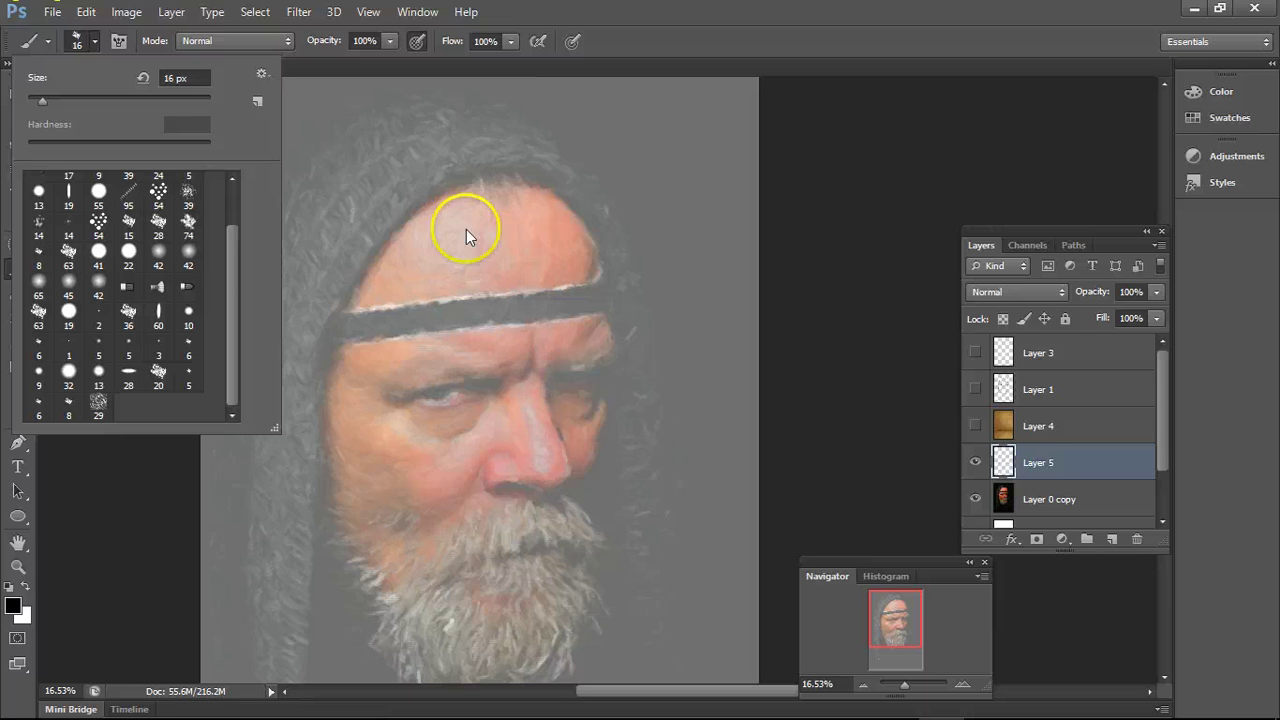
left_click_drag(466, 236, 457, 229)
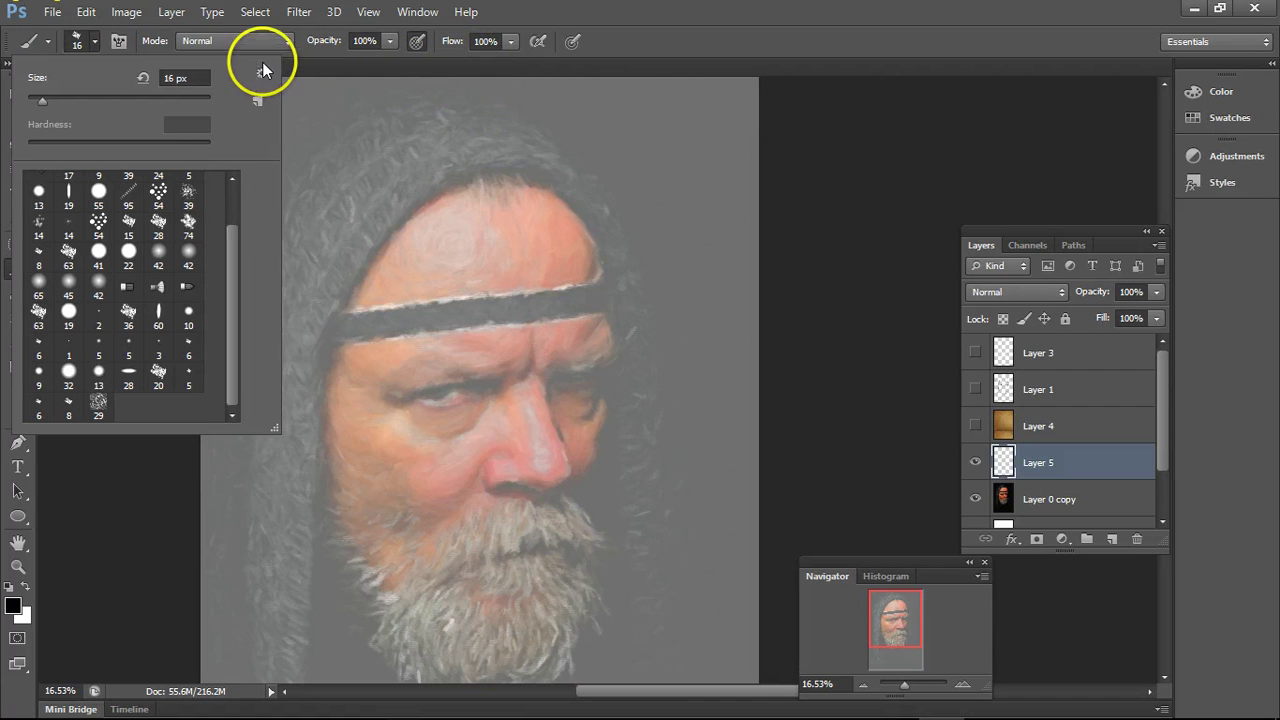
left_click(262, 74)
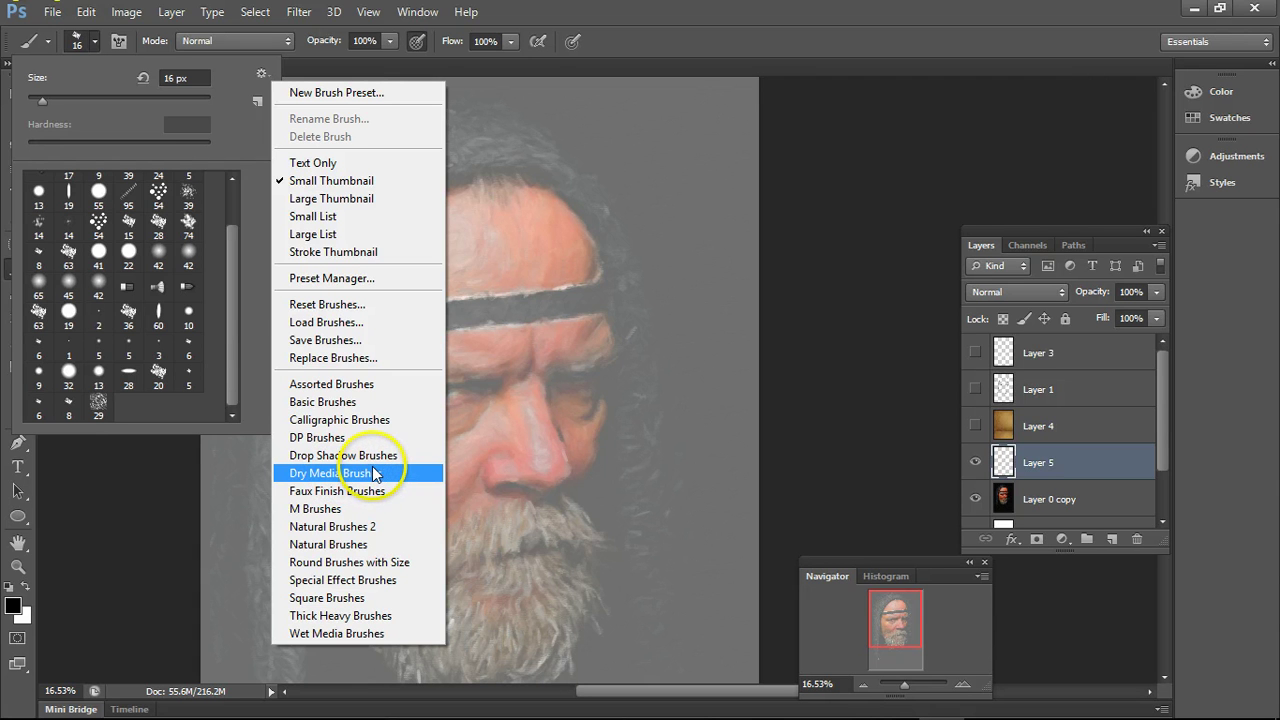
left_click(232, 307)
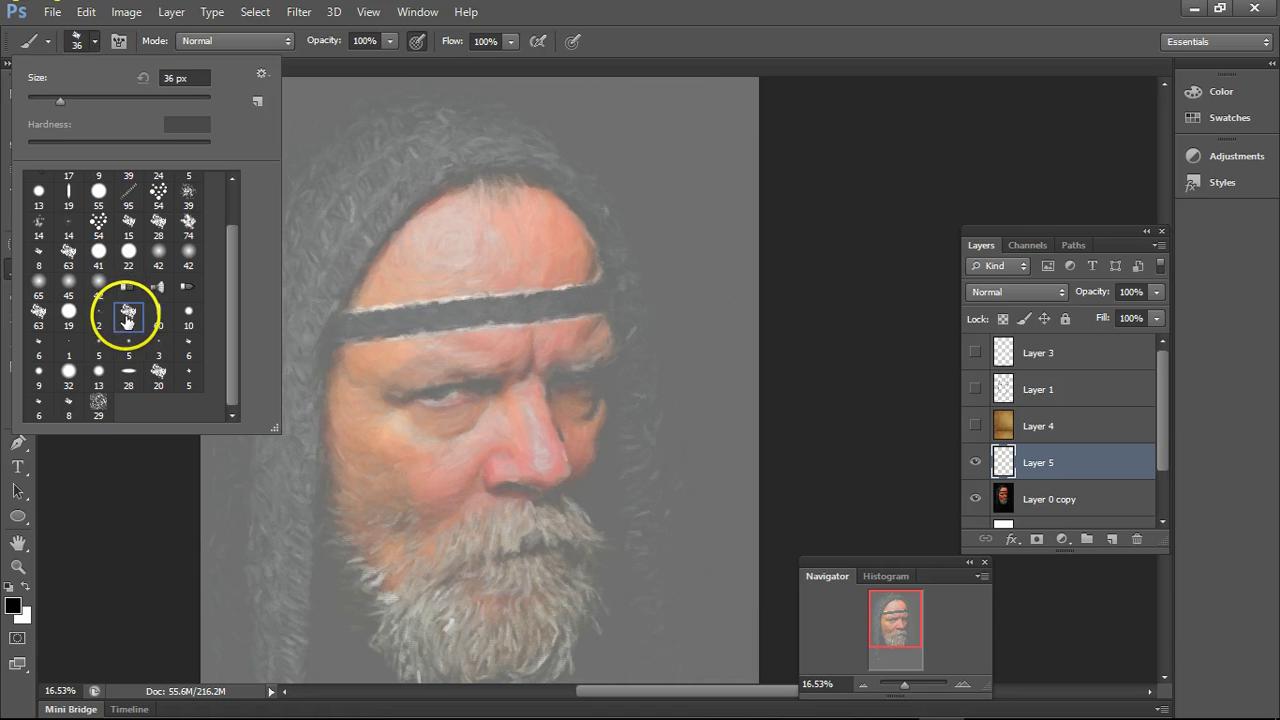
- Pick the 36 px textured brush and draw black lines along the hood edge above the forehead
left_click(128, 314)
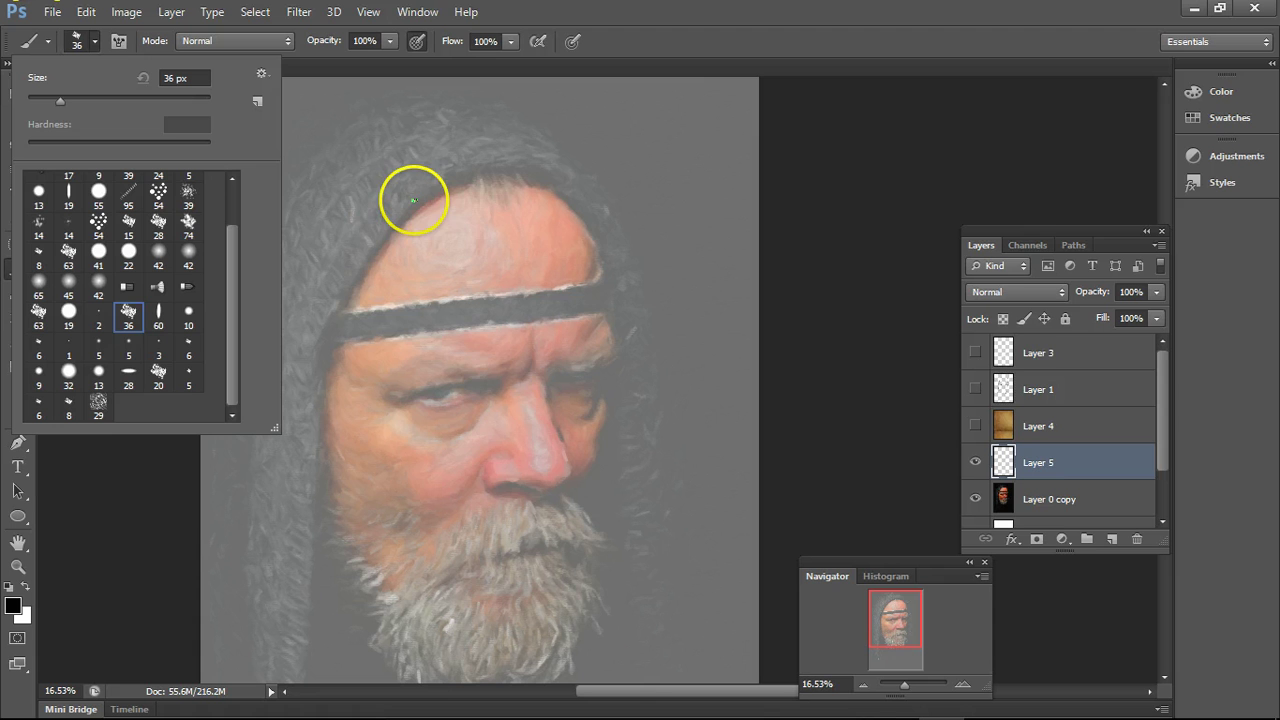
left_click_drag(430, 198, 466, 183)
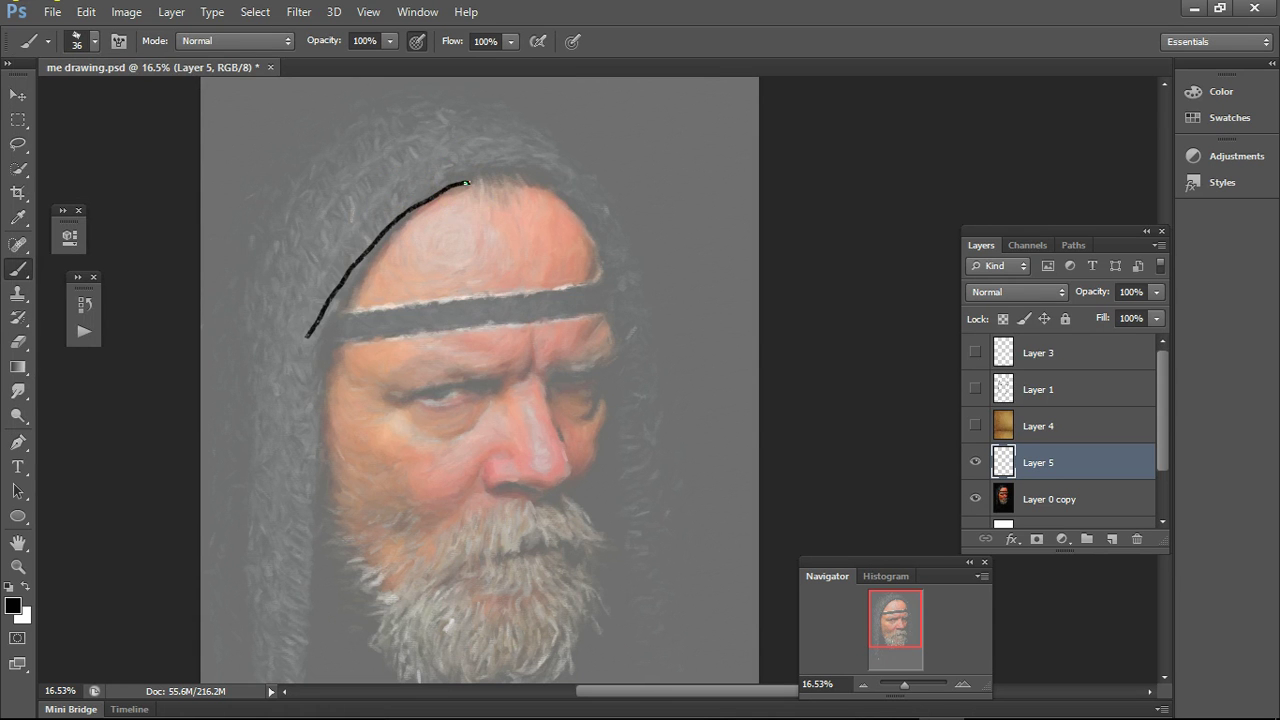
left_click_drag(301, 348, 353, 283)
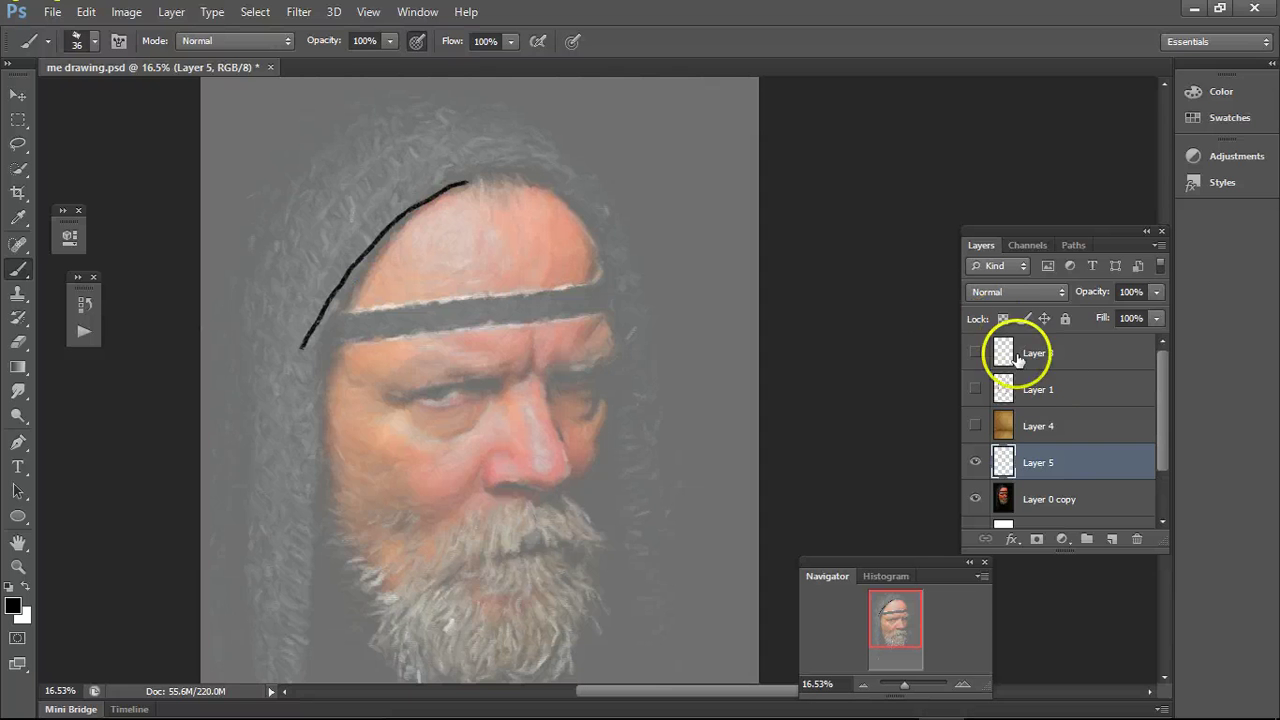
left_click(976, 390)
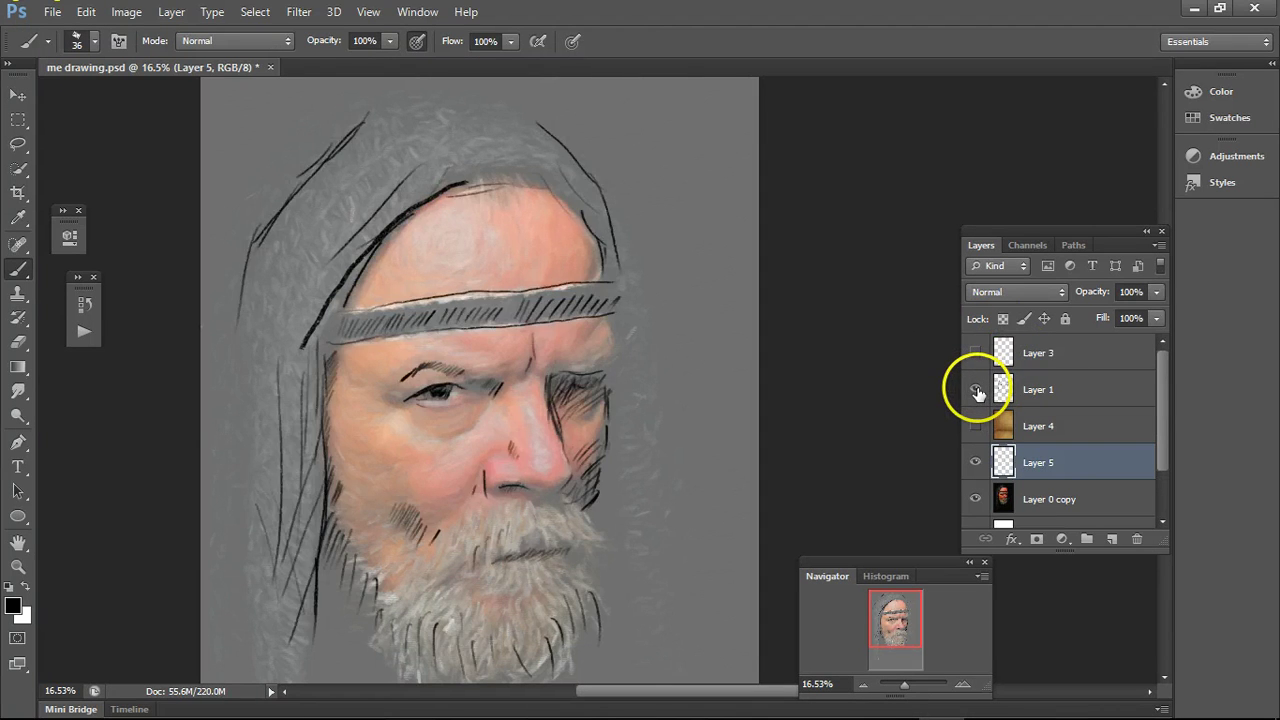
left_click(976, 390)
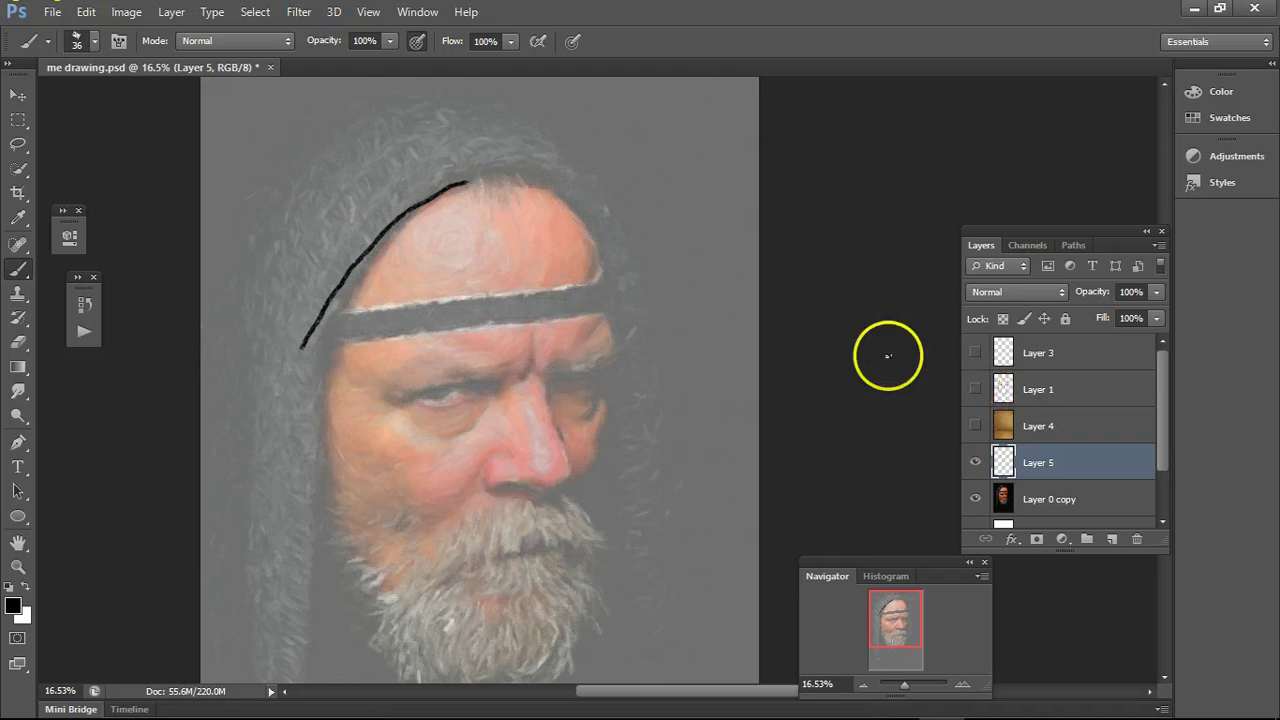
- Reduce the brush size to 16 px
left_click(95, 41)
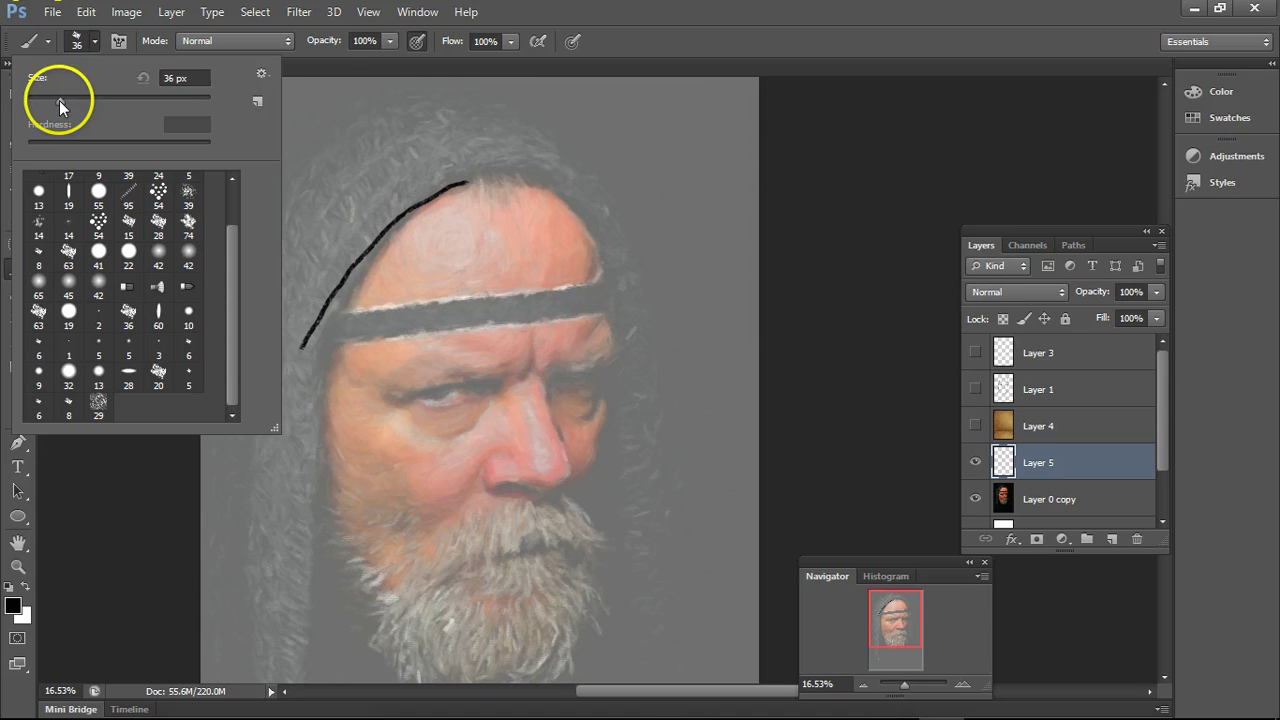
left_click_drag(66, 101, 44, 110)
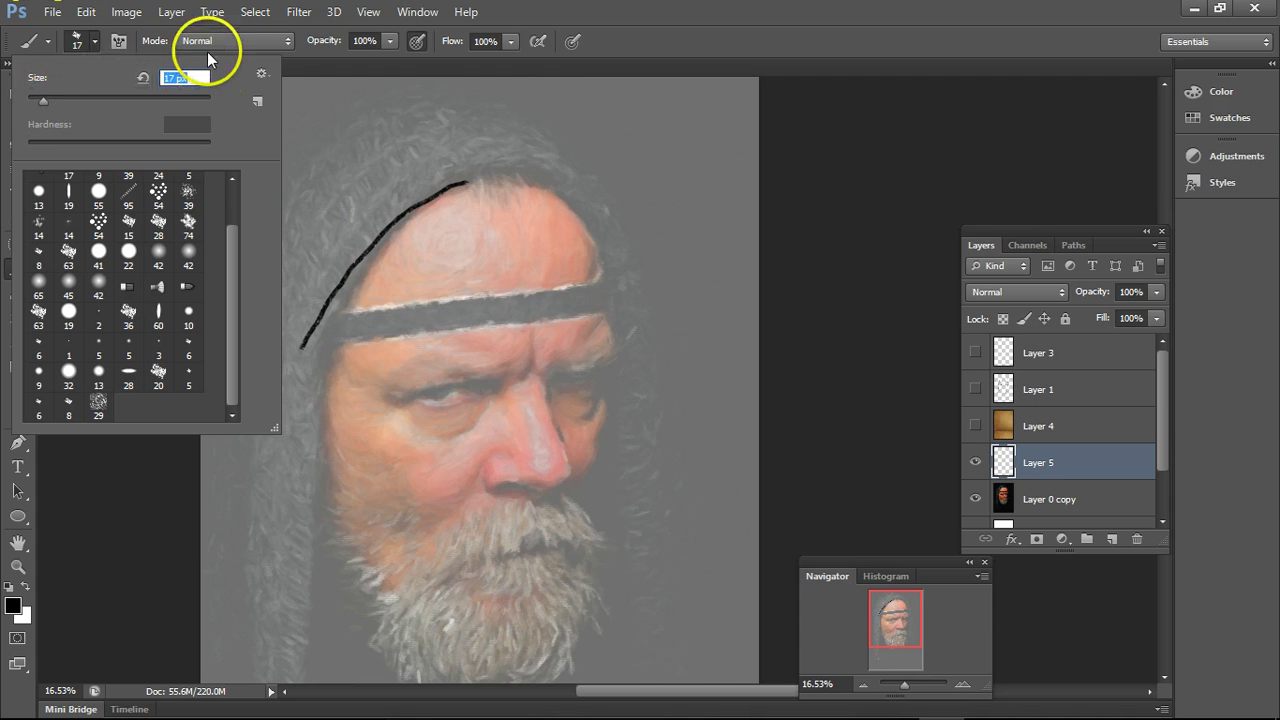
type("1")
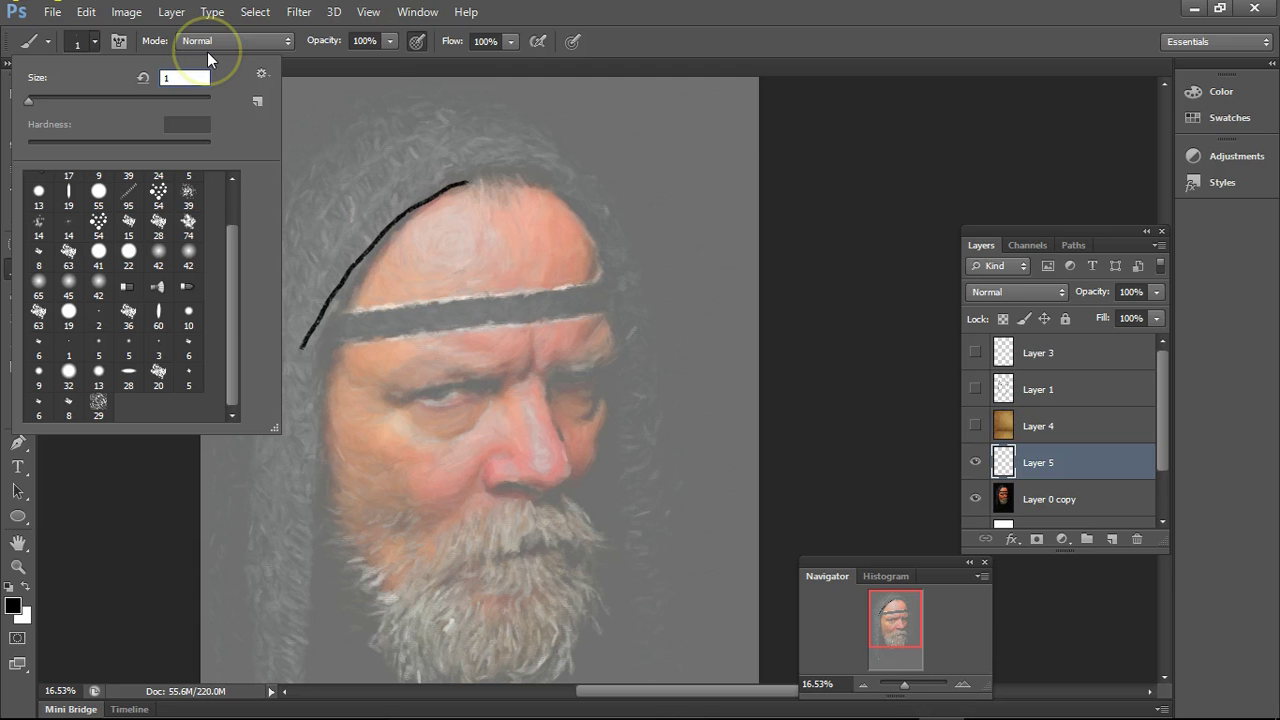
type("6")
key("Return")
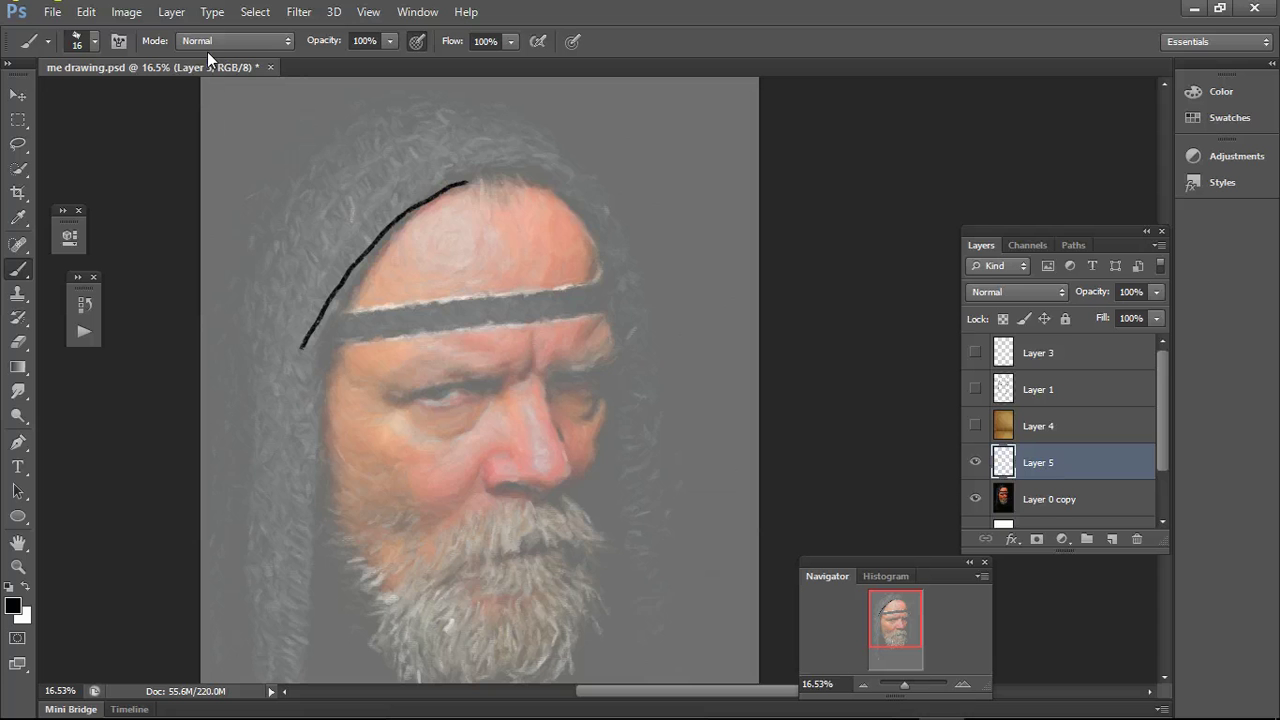
- Undo the thick forehead stroke and trace a thin line along the hairline
left_click(86, 12)
left_click(63, 29)
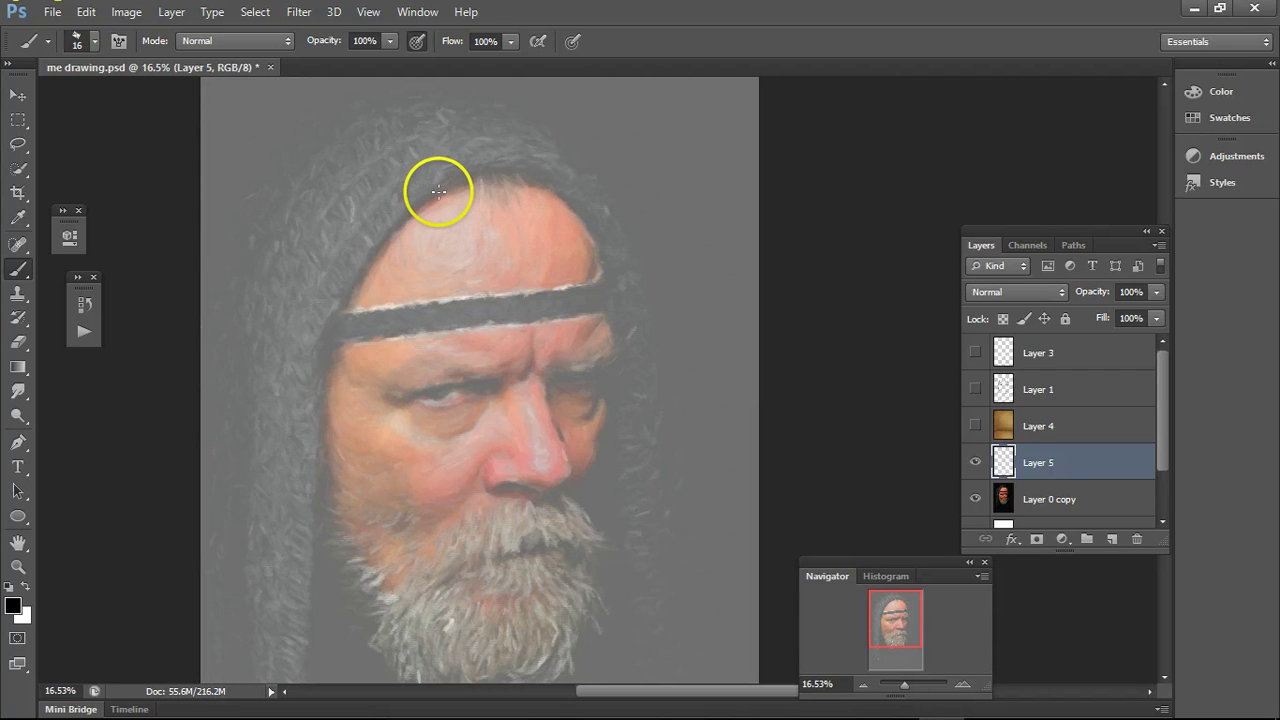
mouse_move(438, 190)
left_mouse_down()
mouse_move(353, 296)
mouse_move(307, 386)
mouse_move(324, 376)
mouse_move(287, 558)
left_mouse_up()
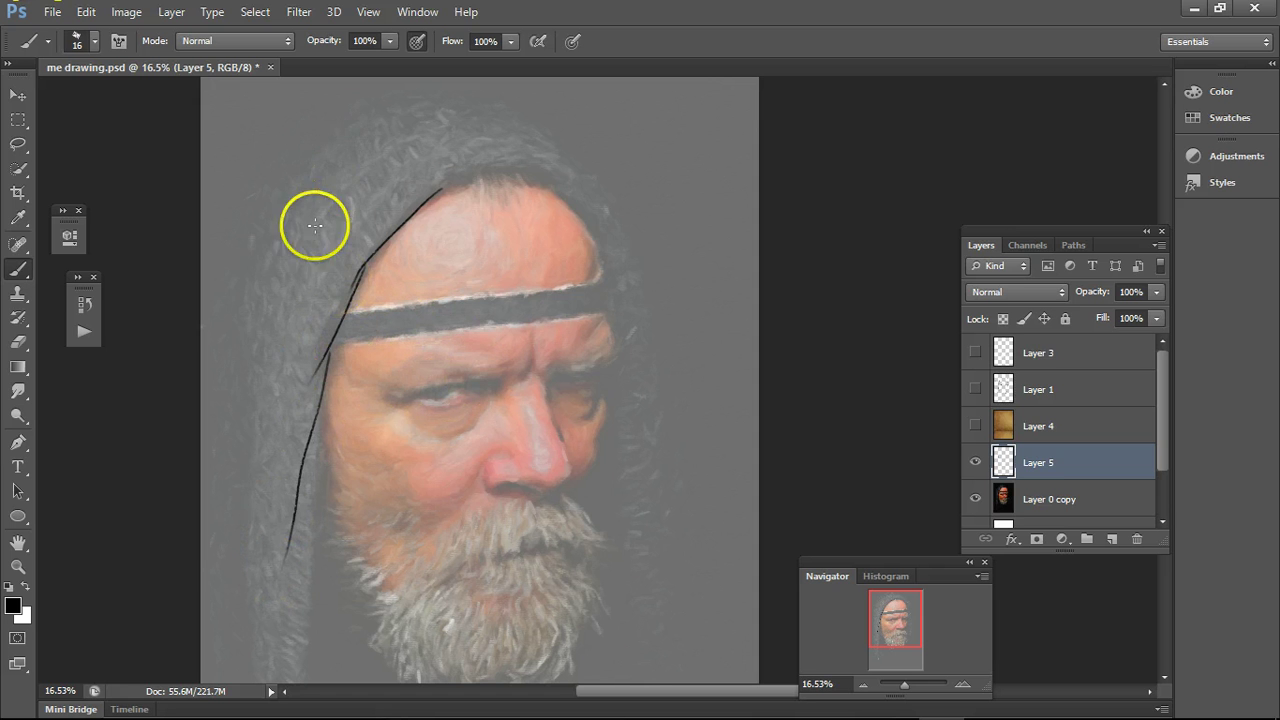
- Add several thin fold lines down the hood's left side
left_click_drag(389, 143, 266, 280)
left_click_drag(343, 120, 250, 300)
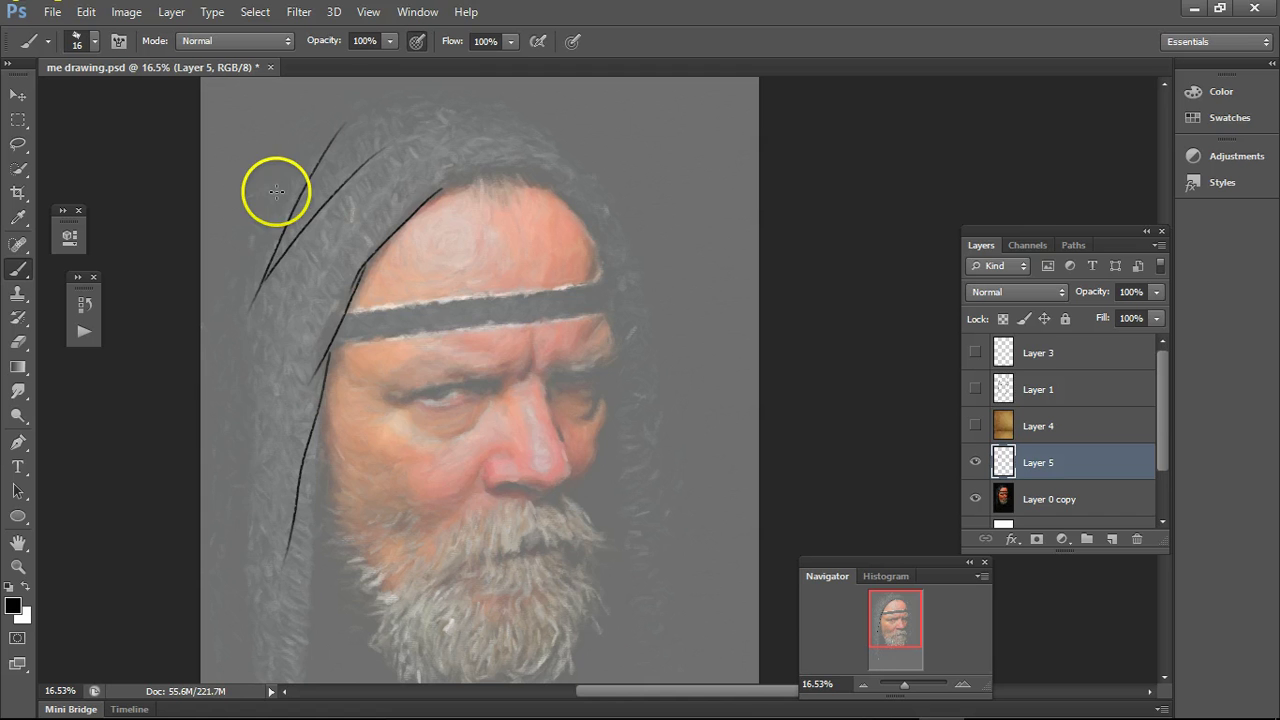
left_click_drag(276, 191, 236, 425)
left_click_drag(262, 512, 274, 276)
left_click_drag(310, 444, 301, 640)
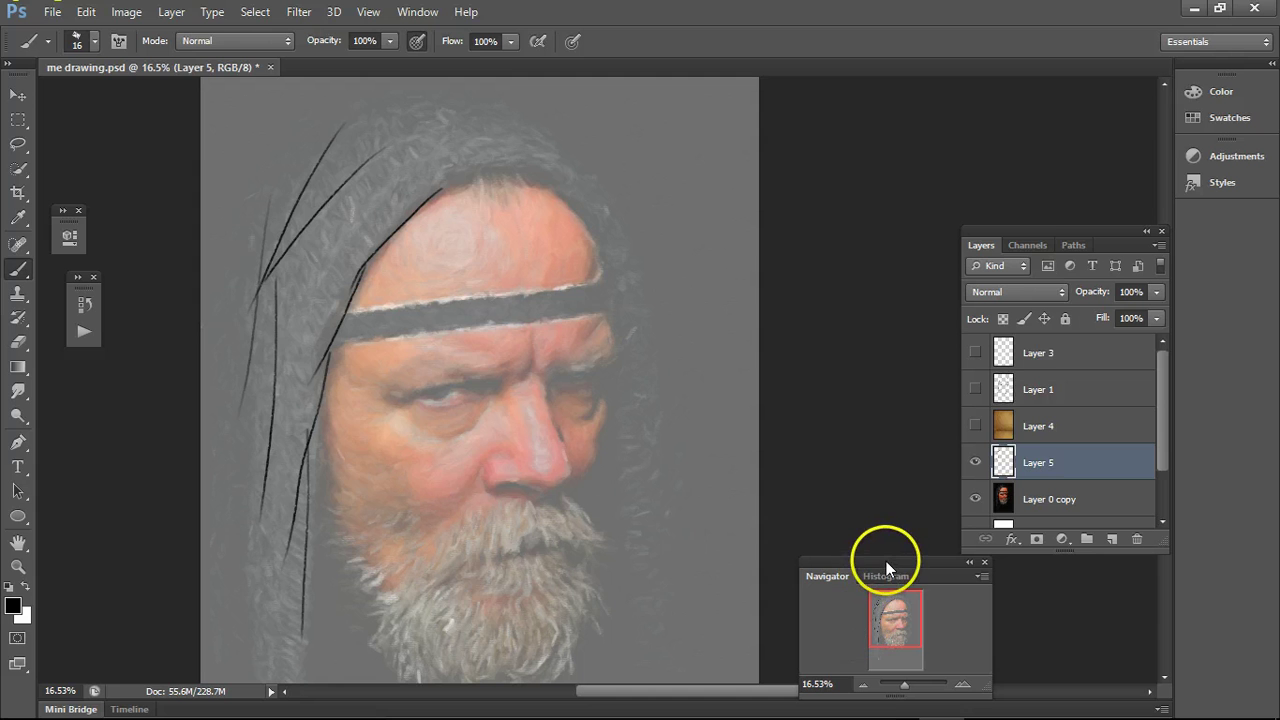
left_click_drag(888, 566, 838, 388)
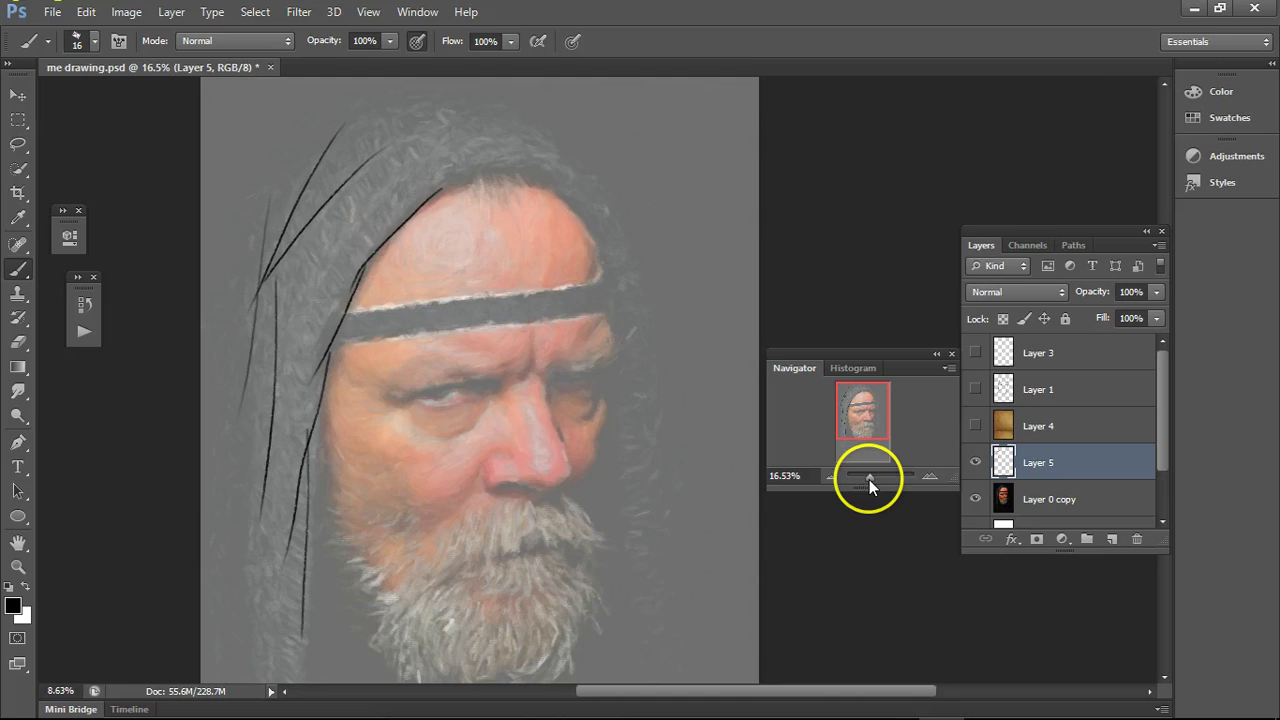
- Zoom to 47% on the eyes and ink dark lashes, a filled pupil and short eyebrow hatching
left_click_drag(869, 479, 871, 479)
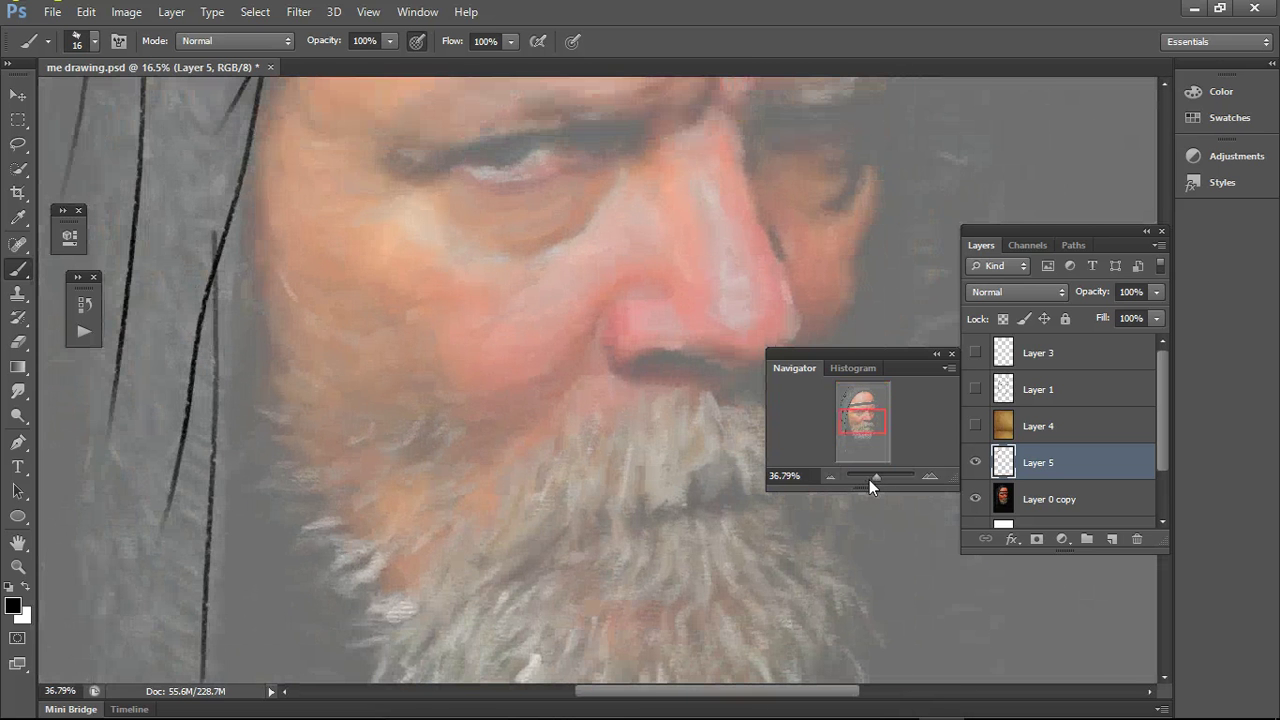
left_click_drag(869, 479, 871, 479)
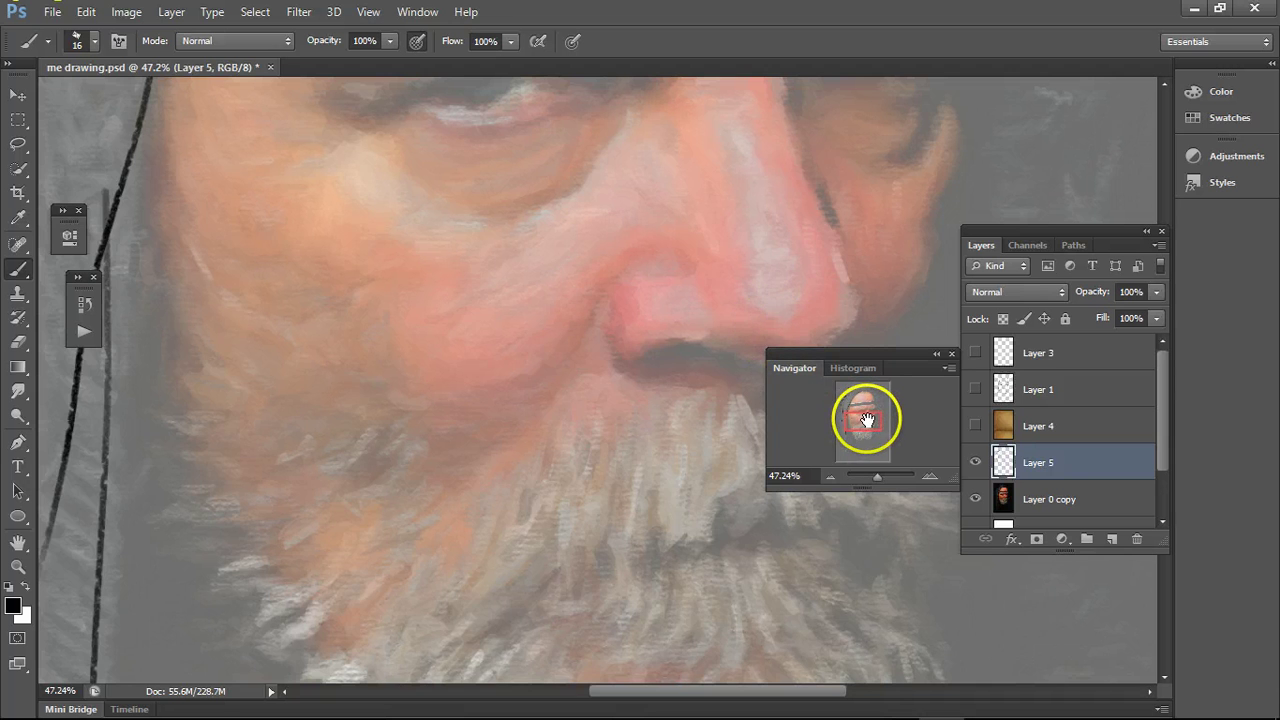
left_click_drag(866, 420, 864, 405)
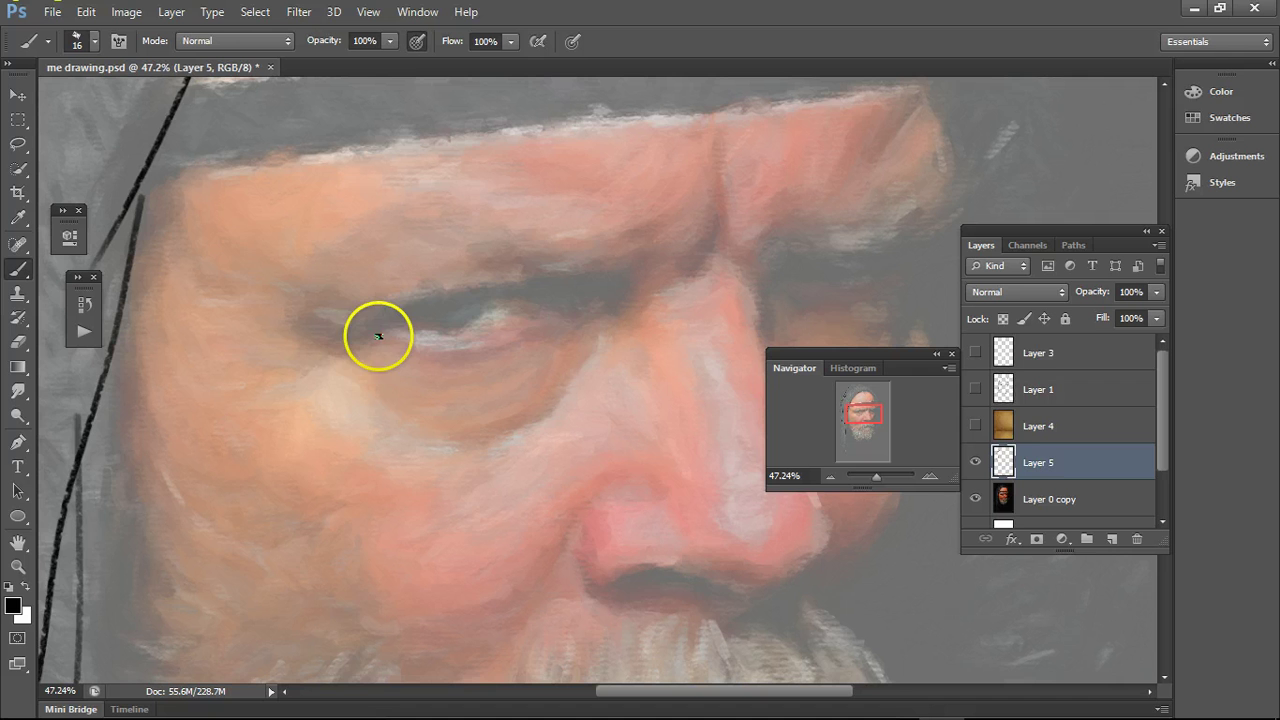
mouse_move(366, 337)
left_mouse_down()
mouse_move(455, 304)
mouse_move(424, 308)
mouse_move(512, 300)
mouse_move(396, 299)
mouse_move(317, 349)
mouse_move(464, 327)
mouse_move(408, 321)
mouse_move(458, 342)
mouse_move(482, 319)
mouse_move(452, 348)
mouse_move(470, 316)
mouse_move(428, 317)
left_mouse_up()
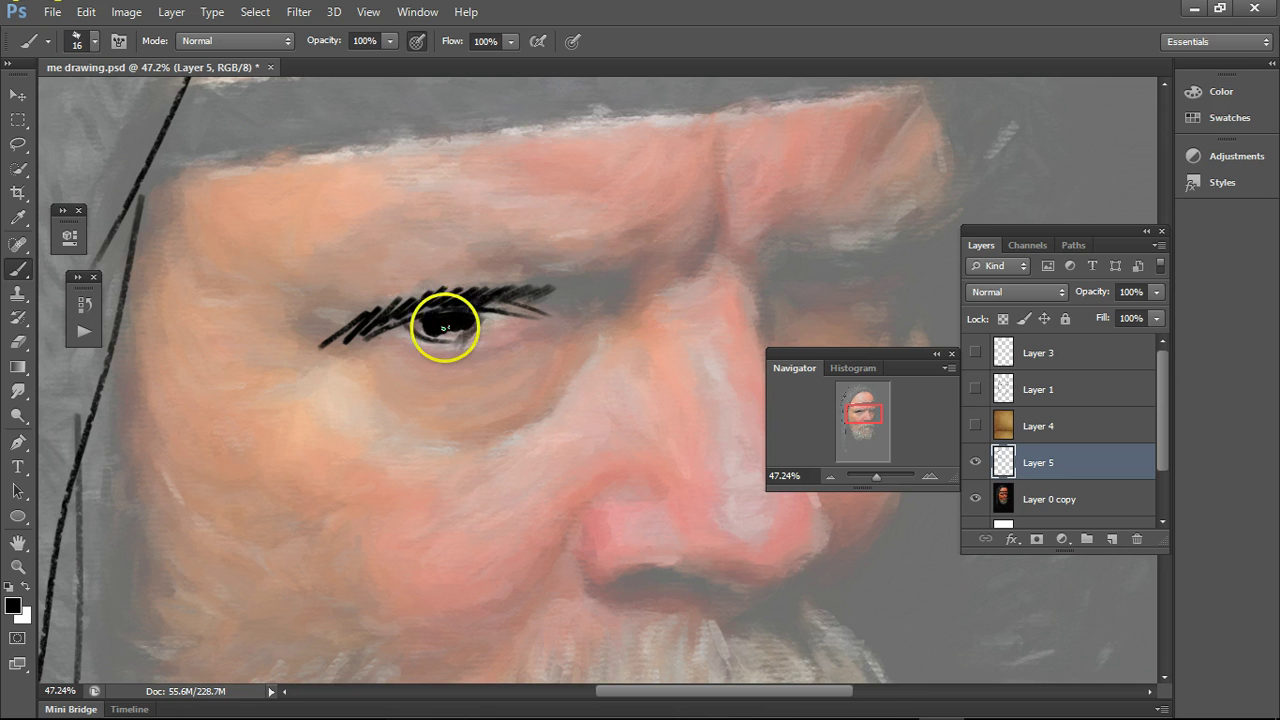
left_click_drag(441, 328, 459, 334)
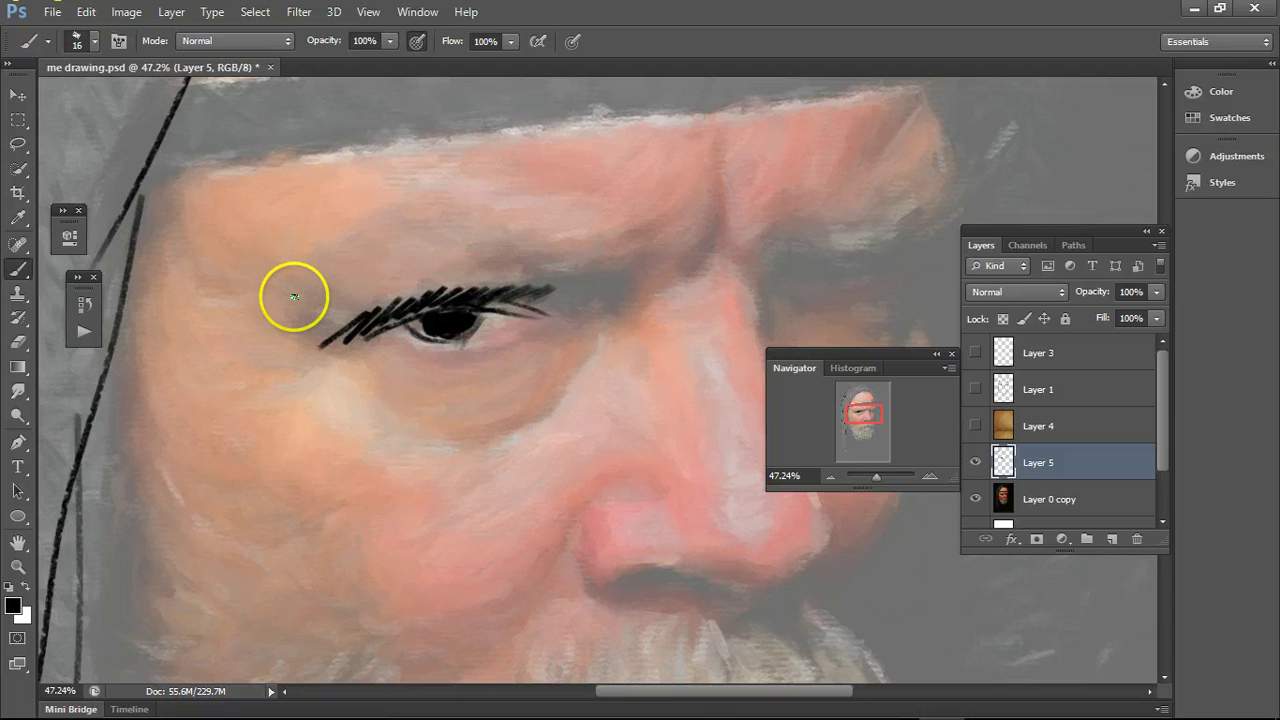
left_click_drag(290, 306, 314, 294)
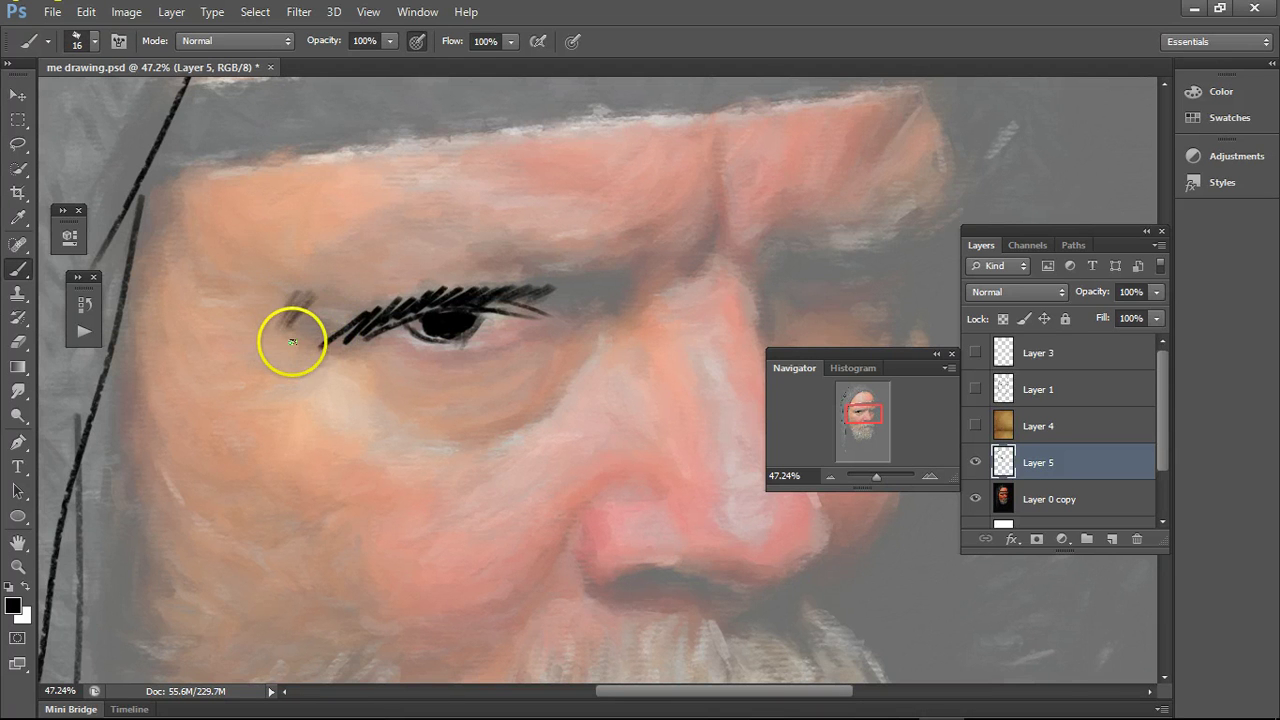
mouse_move(303, 342)
left_mouse_down()
mouse_move(320, 334)
mouse_move(305, 300)
left_mouse_up()
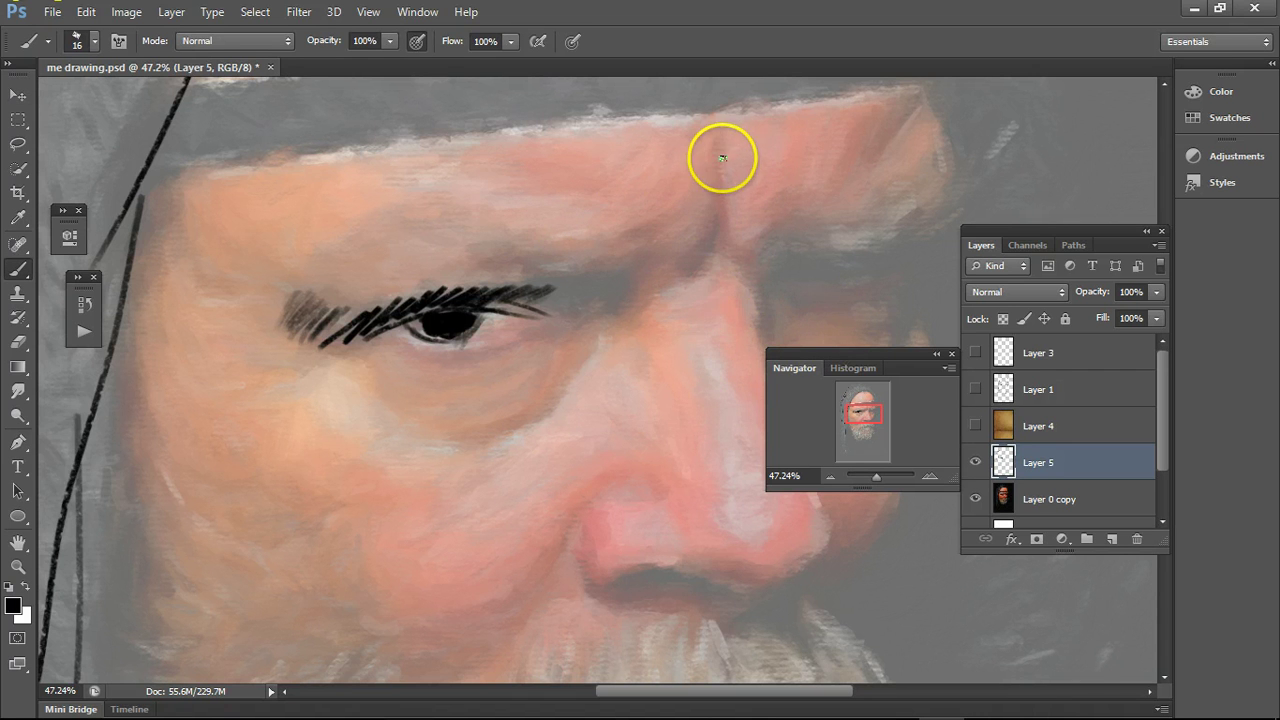
- Draw crease lines on the brow and scribble hatching along the cheek edge
mouse_move(724, 150)
left_mouse_down()
mouse_move(714, 235)
mouse_move(680, 268)
left_mouse_up()
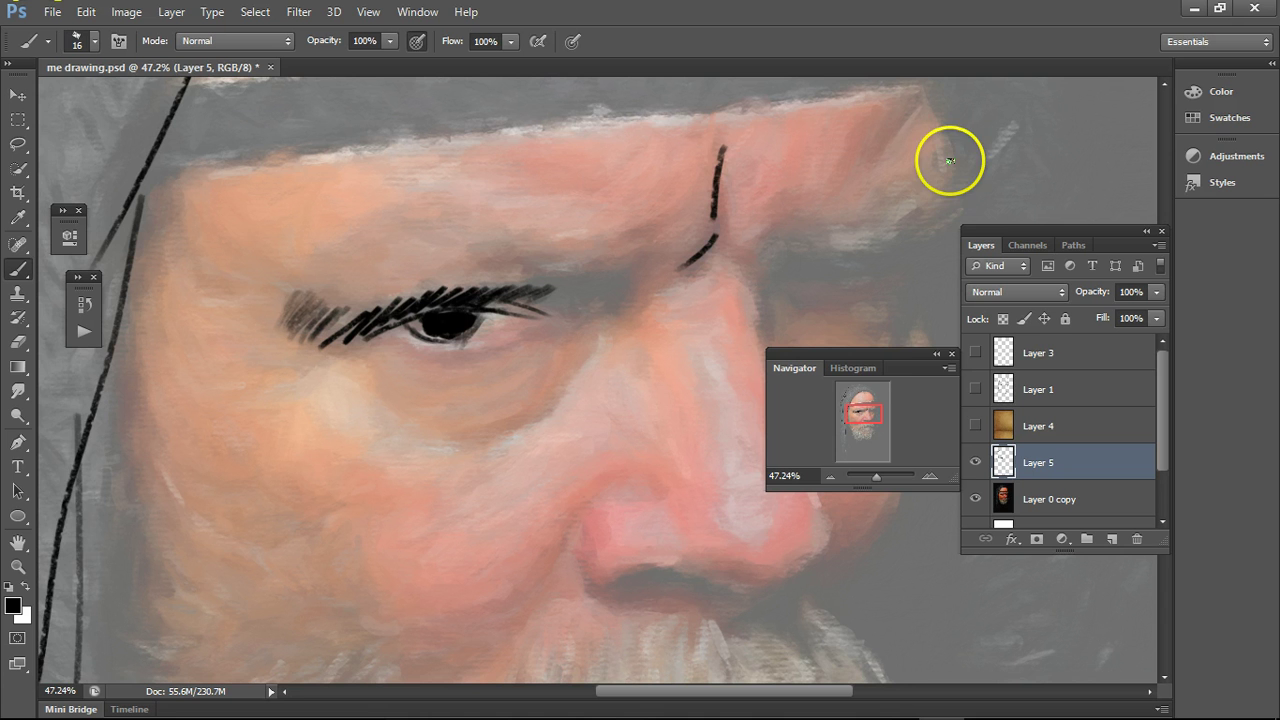
mouse_move(863, 410)
left_mouse_down()
mouse_move(858, 392)
mouse_move(852, 426)
left_mouse_up()
mouse_move(343, 212)
left_mouse_down()
mouse_move(293, 274)
mouse_move(323, 266)
mouse_move(292, 309)
mouse_move(339, 291)
mouse_move(322, 328)
mouse_move(319, 485)
mouse_move(345, 459)
mouse_move(357, 634)
left_mouse_up()
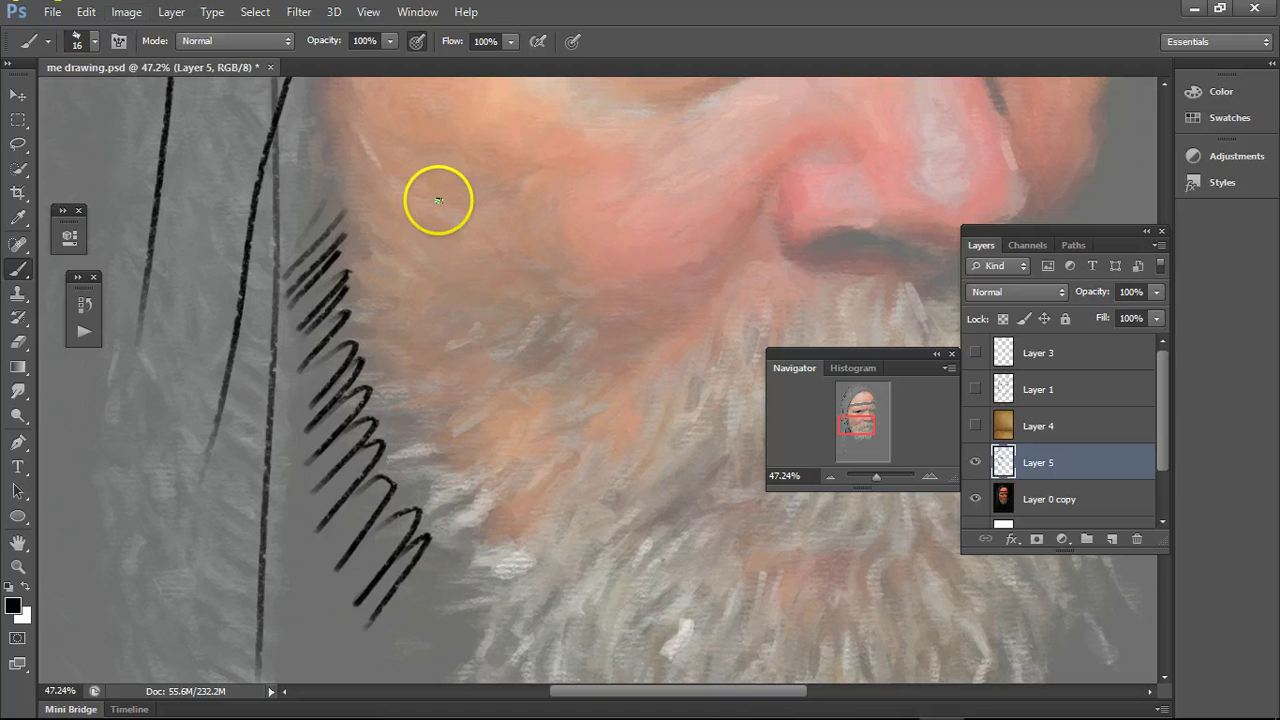
- Undo the zigzag scribble and redraw neat diagonal hatch lines along the jaw
left_click(86, 14)
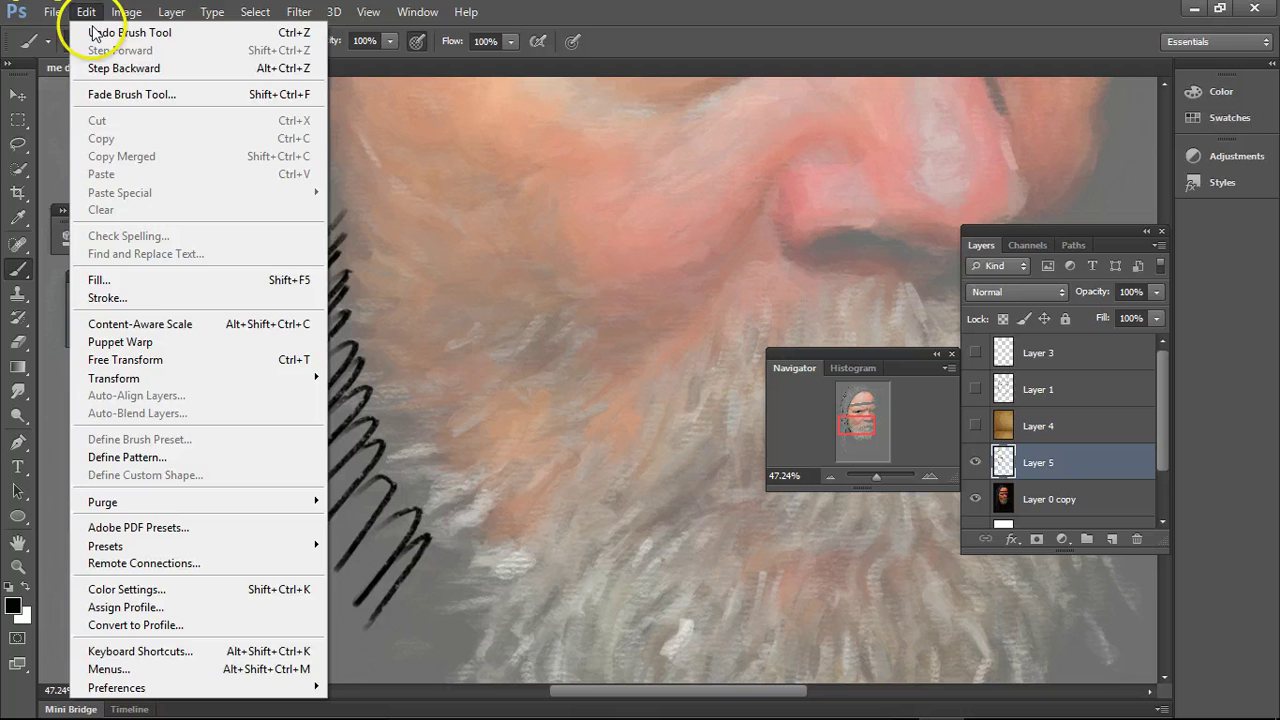
left_click(104, 34)
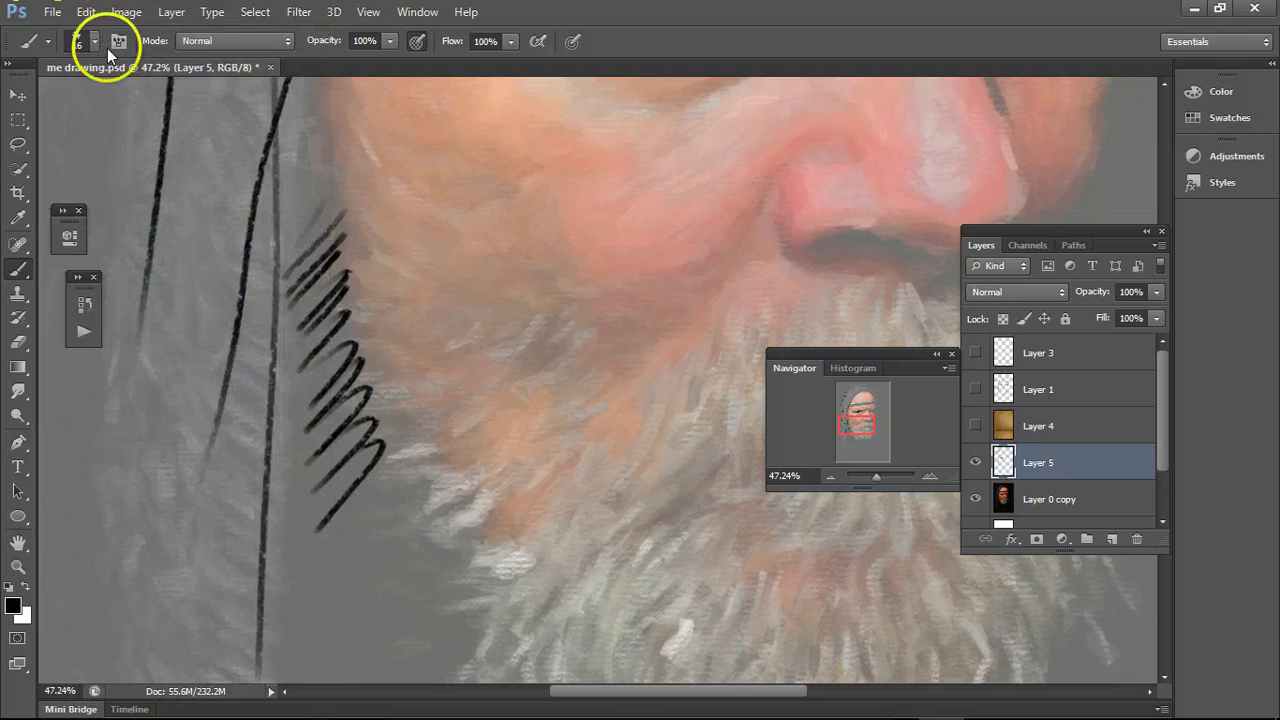
left_click(87, 13)
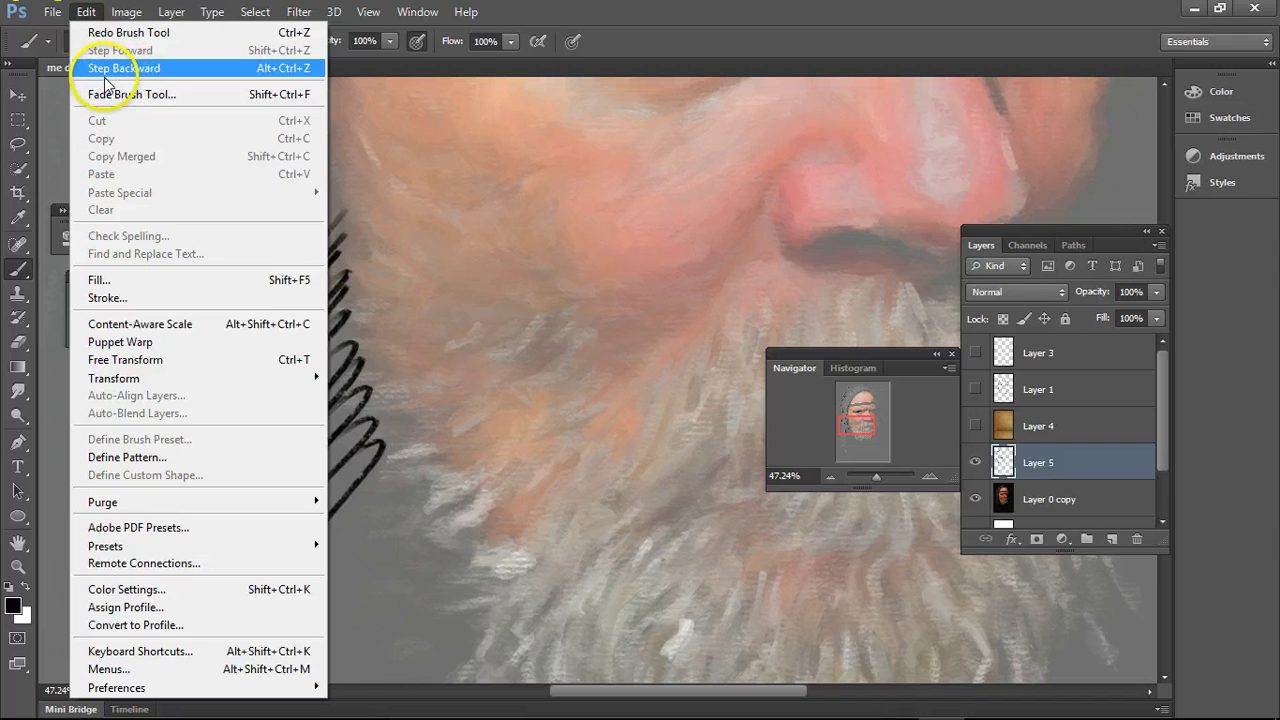
left_click(112, 68)
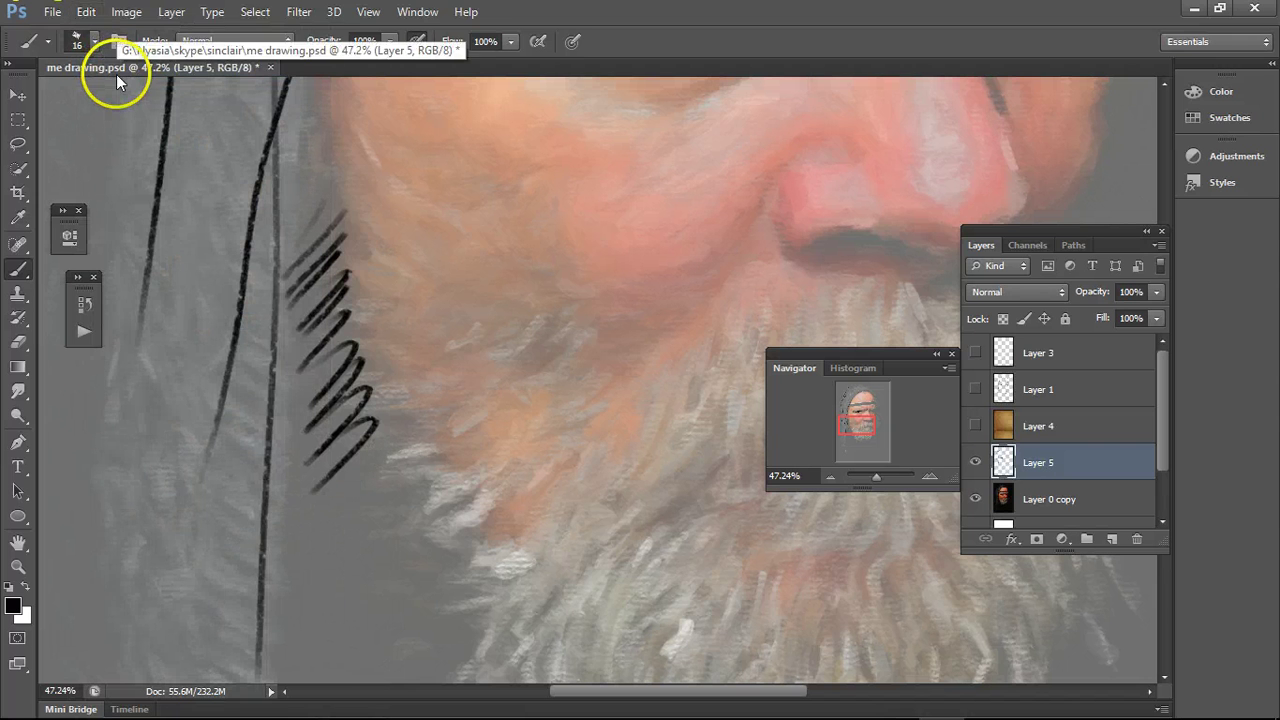
left_click(92, 14)
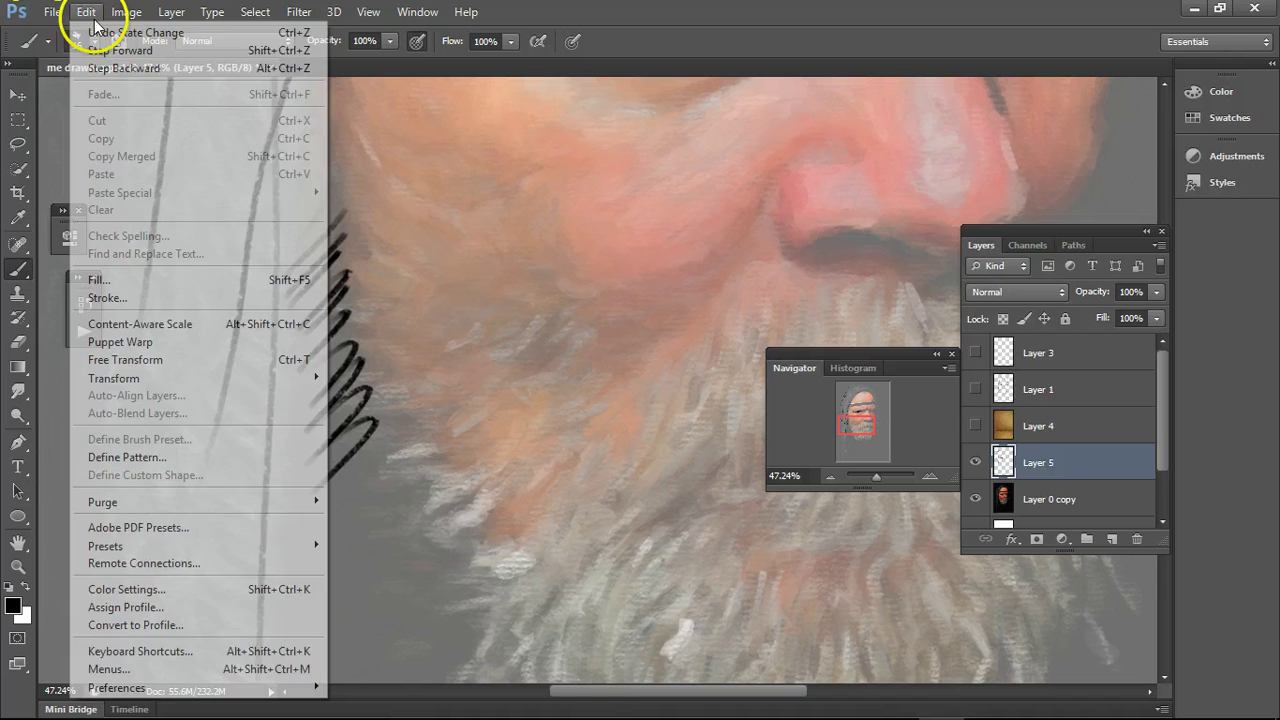
left_click(111, 70)
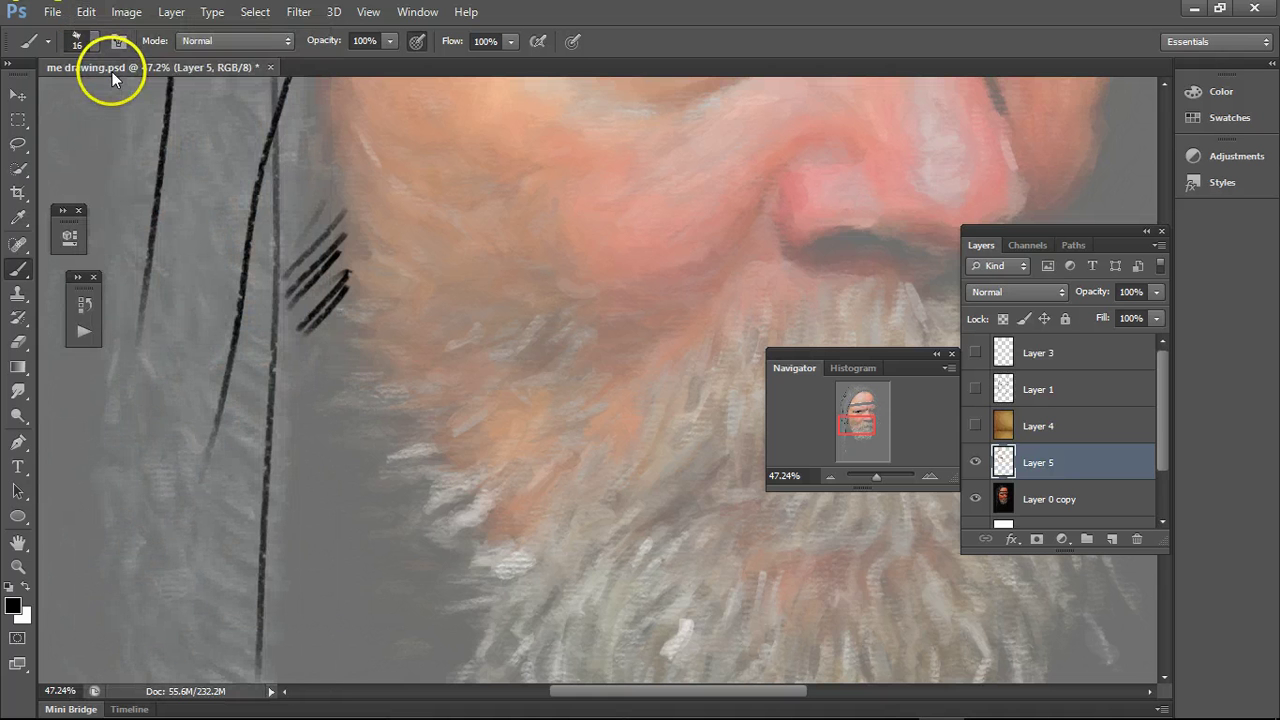
mouse_move(298, 362)
left_mouse_down()
mouse_move(320, 351)
mouse_move(286, 400)
mouse_move(354, 371)
mouse_move(343, 409)
mouse_move(360, 423)
mouse_move(289, 508)
left_mouse_up()
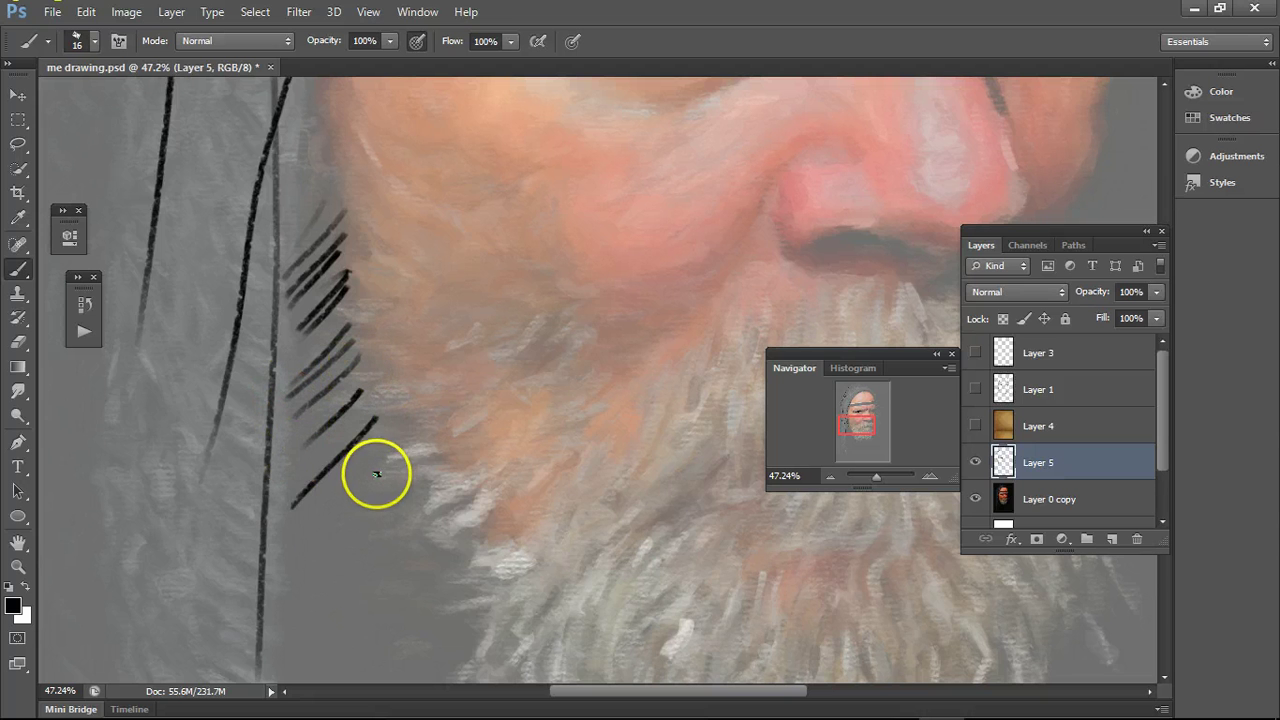
left_click_drag(380, 468, 330, 512)
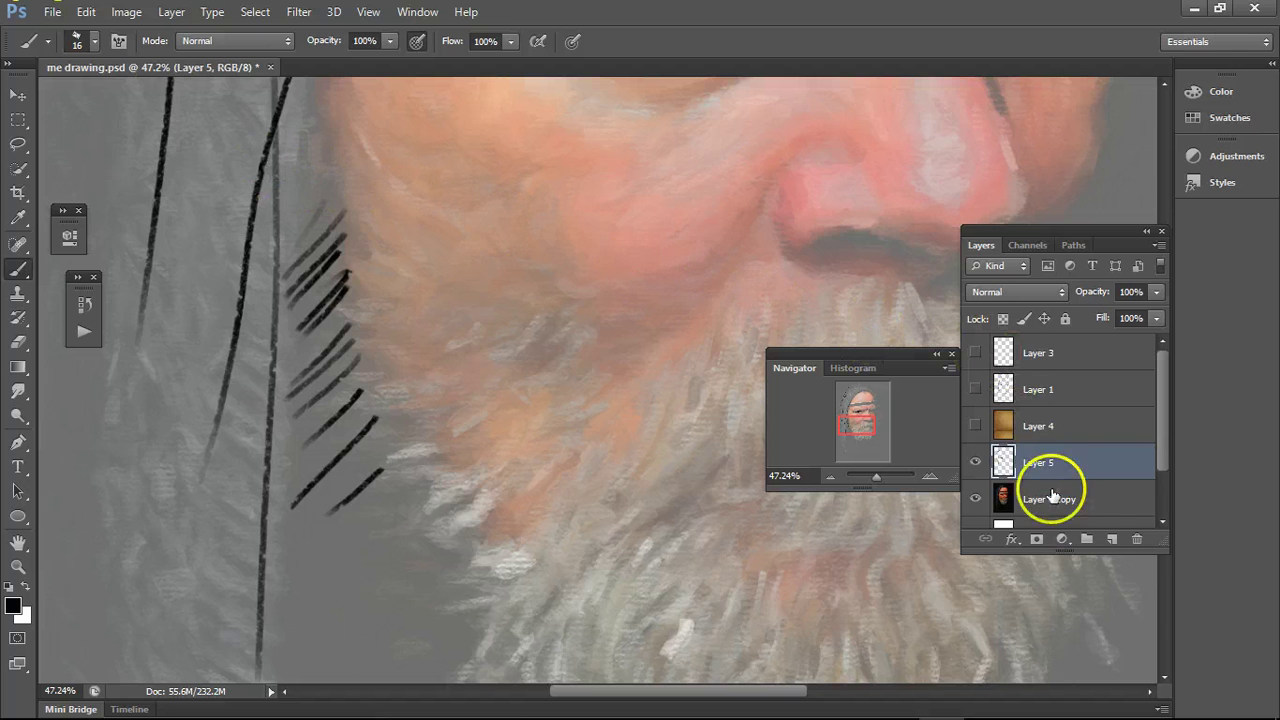
- On new Layer 6, paint white highlight strokes beside the black hatching near the chin
left_click(1110, 540)
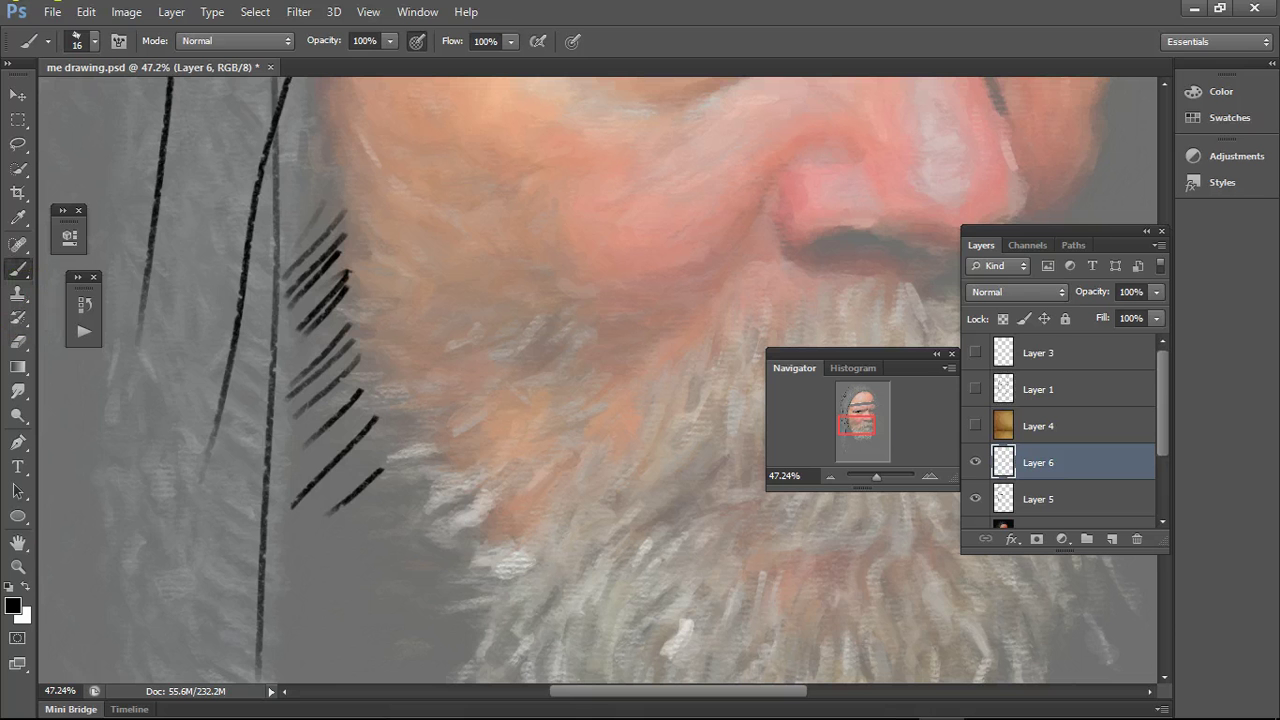
left_click(27, 588)
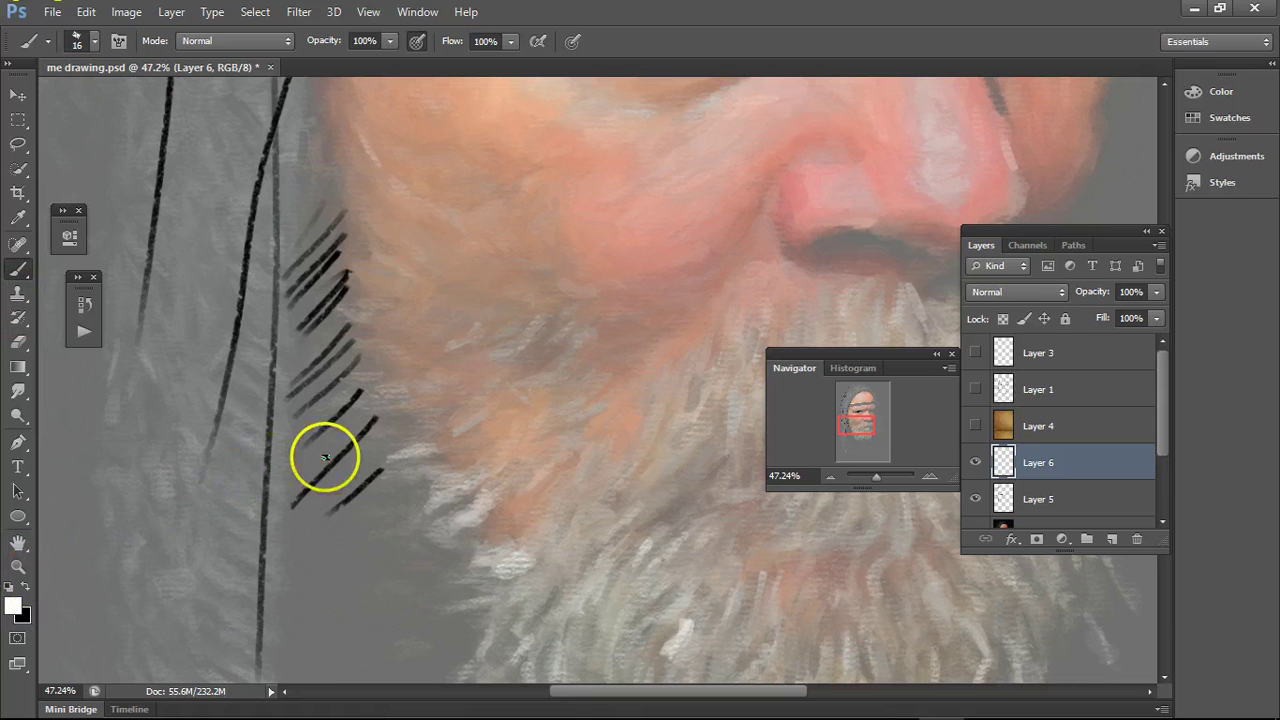
mouse_move(418, 518)
left_mouse_down()
mouse_move(470, 490)
mouse_move(445, 455)
mouse_move(372, 482)
mouse_move(445, 440)
left_mouse_up()
mouse_move(371, 457)
left_mouse_down()
mouse_move(420, 386)
mouse_move(440, 400)
left_mouse_up()
mouse_move(366, 417)
left_mouse_down()
mouse_move(430, 385)
mouse_move(400, 302)
left_mouse_up()
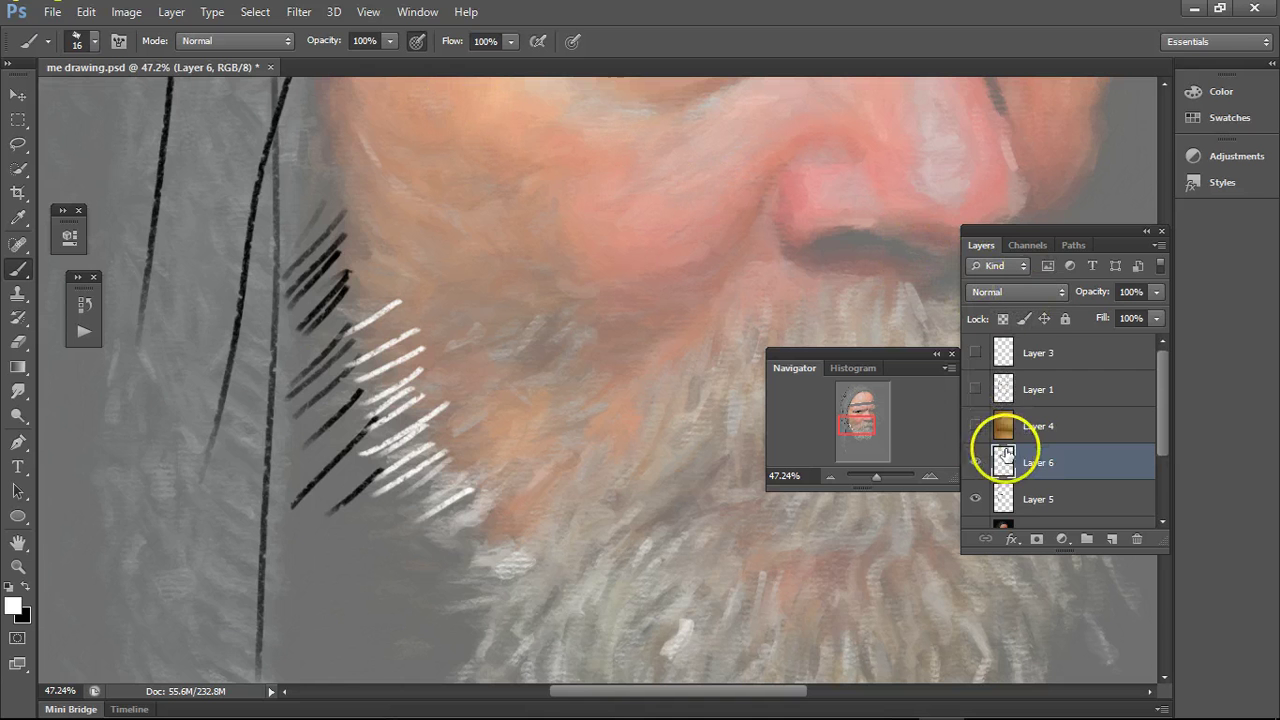
- Hide Layers 6, 5 and Layer 0 copy, show Layers 1 and 3, and zoom out
left_click(975, 499)
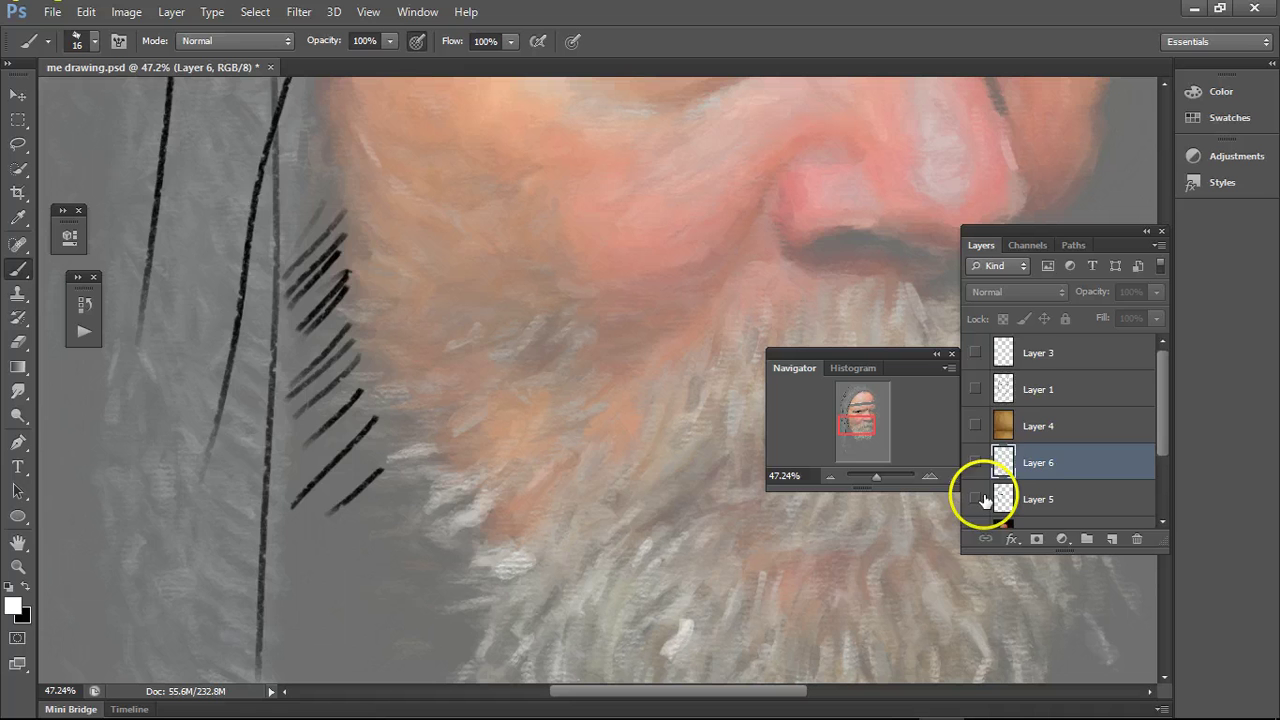
left_click(975, 462)
left_click(977, 390)
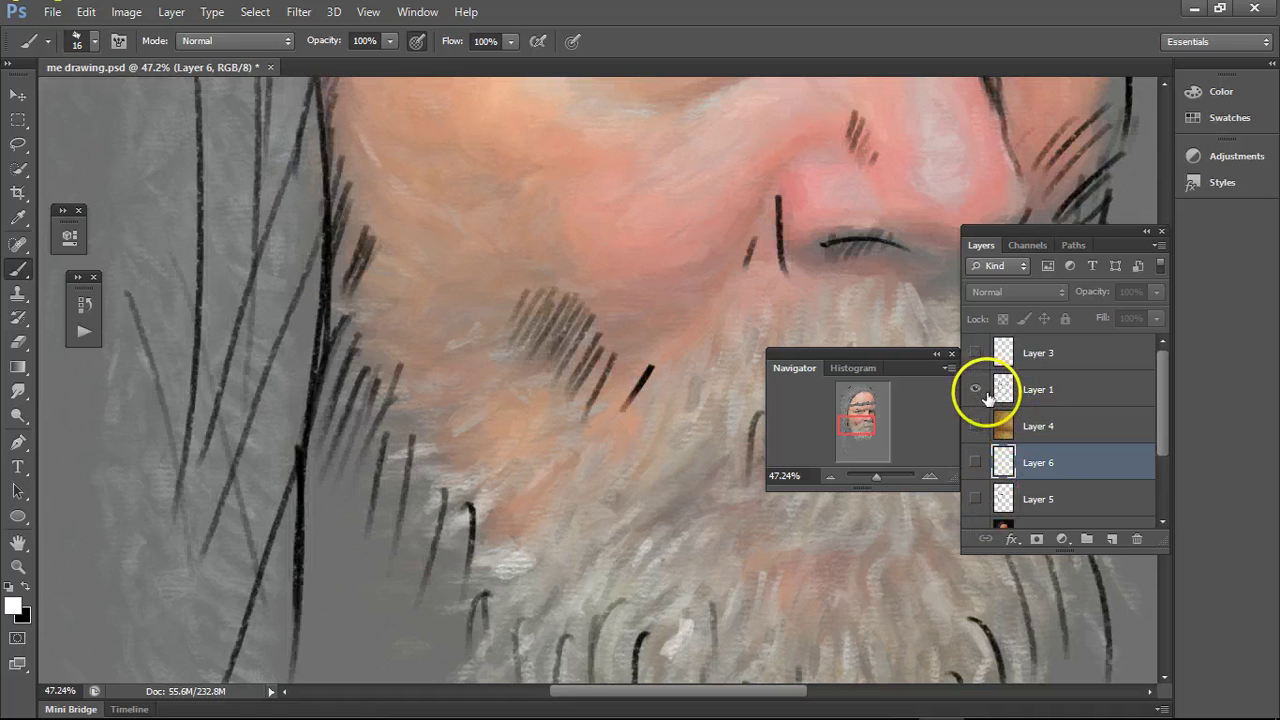
left_click(977, 352)
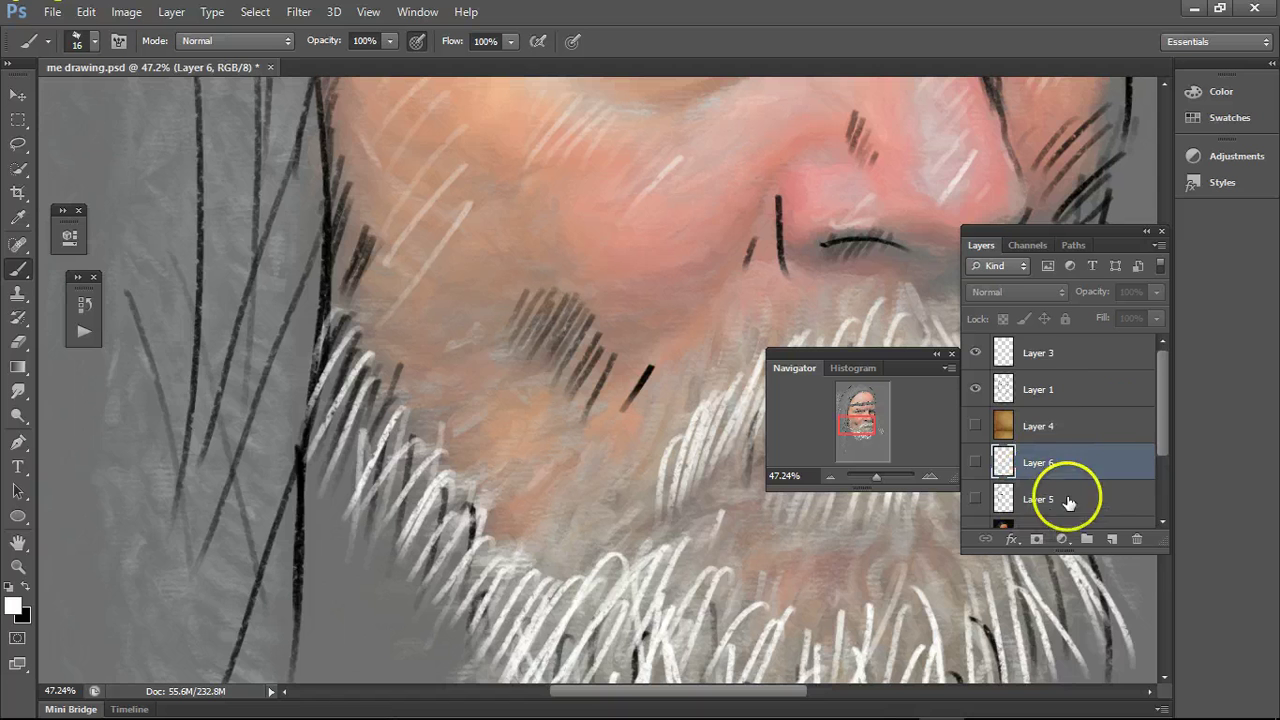
scroll(1162, 428, "down", 2)
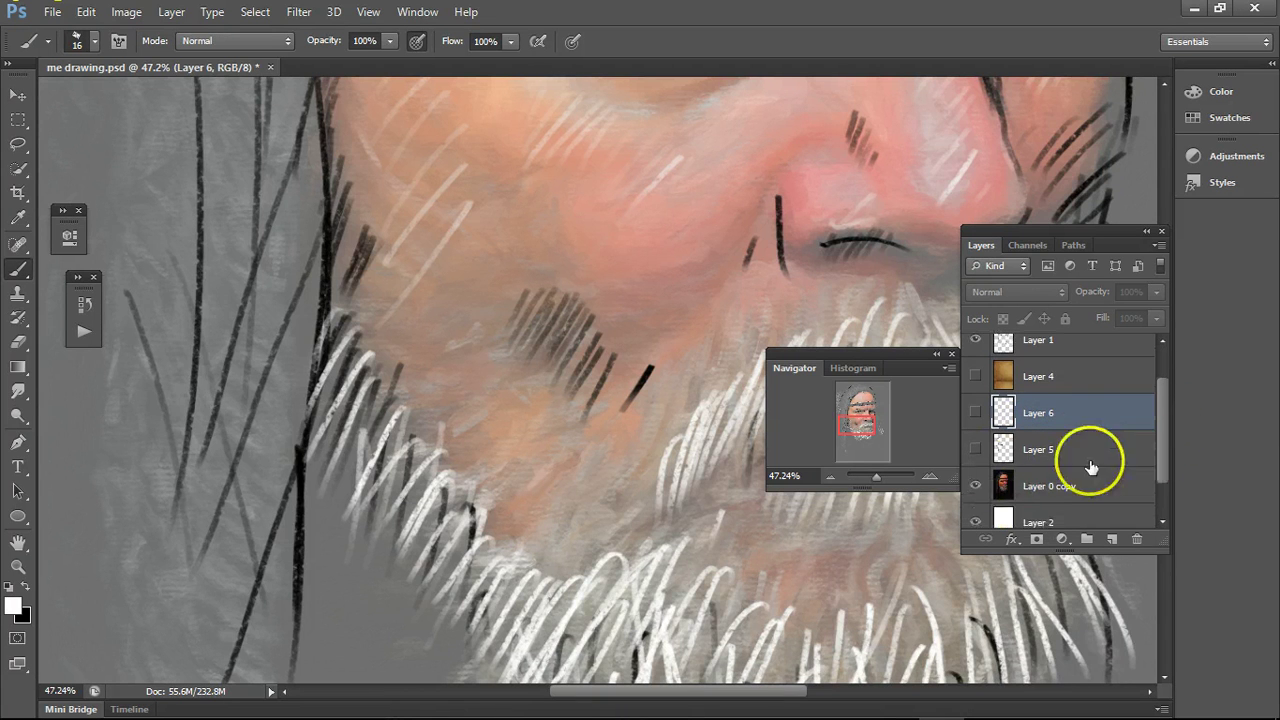
left_click(977, 486)
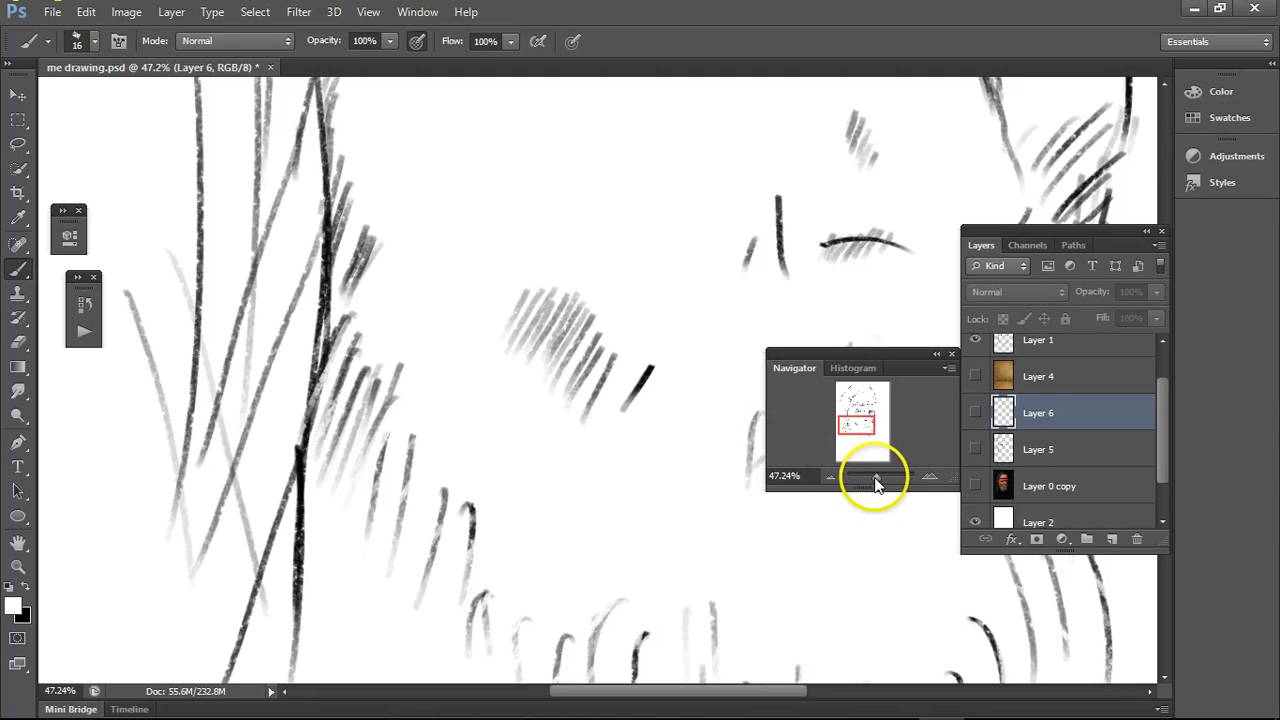
left_click_drag(877, 480, 876, 476)
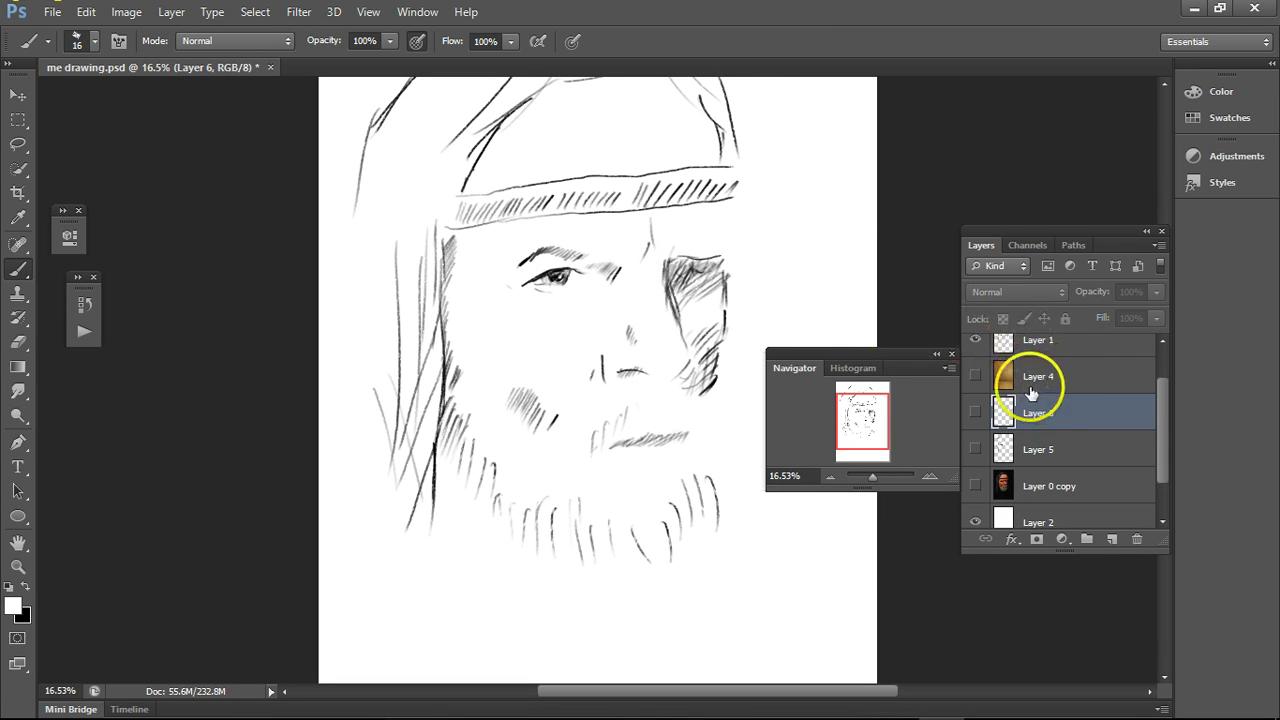
- Show Layer 4's parchment, zoom in on the face, and reveal the Layer 0 copy portrait
left_click(976, 377)
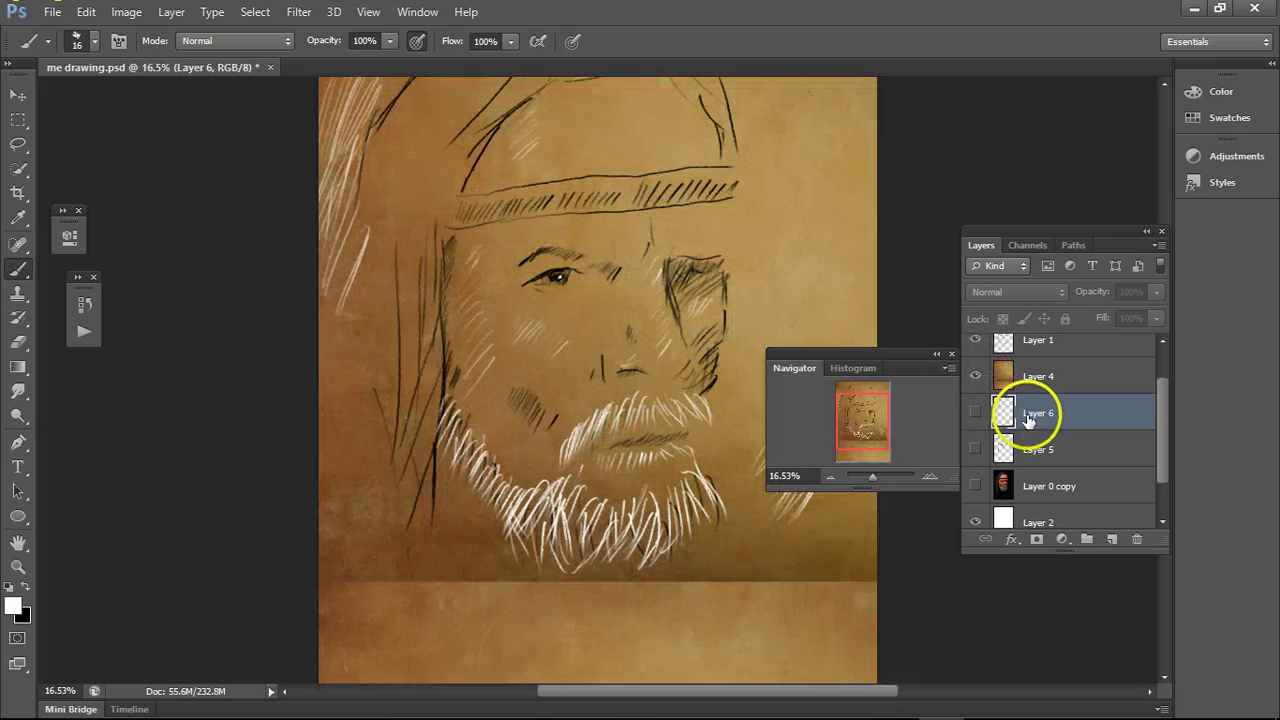
mouse_move(848, 445)
left_mouse_down()
mouse_move(858, 421)
mouse_move(867, 432)
left_mouse_up()
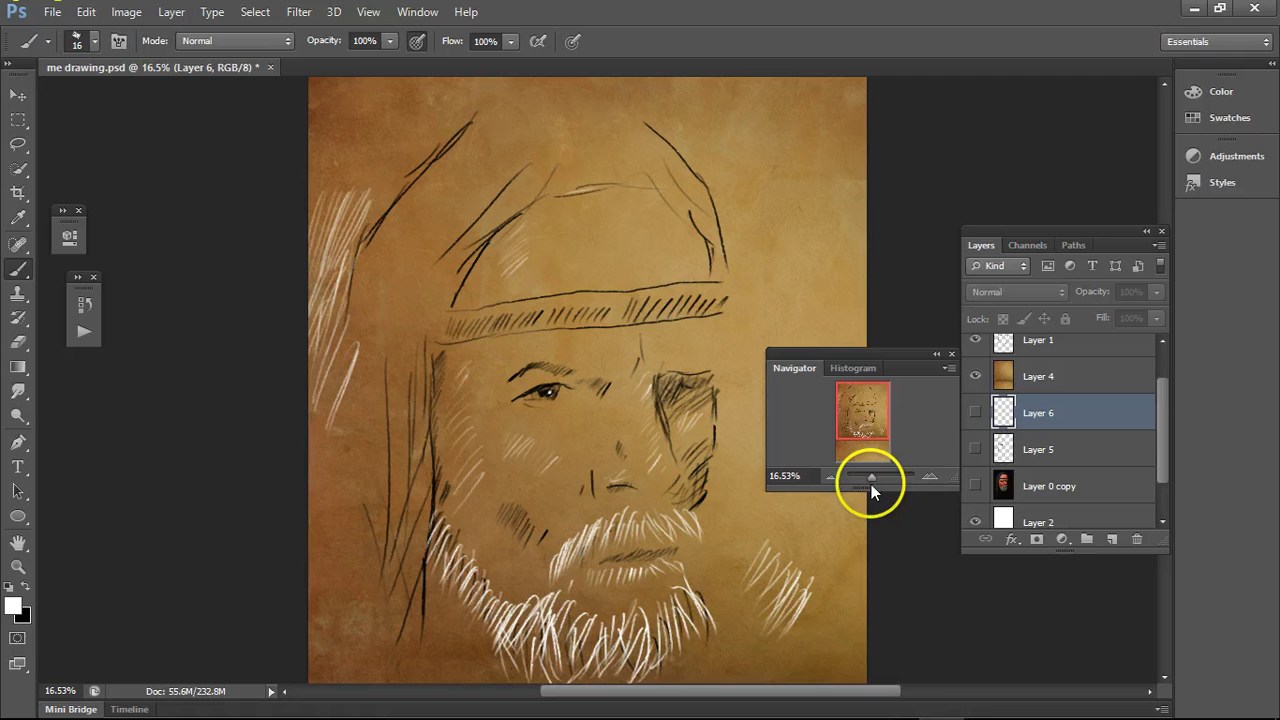
left_click_drag(874, 476, 876, 474)
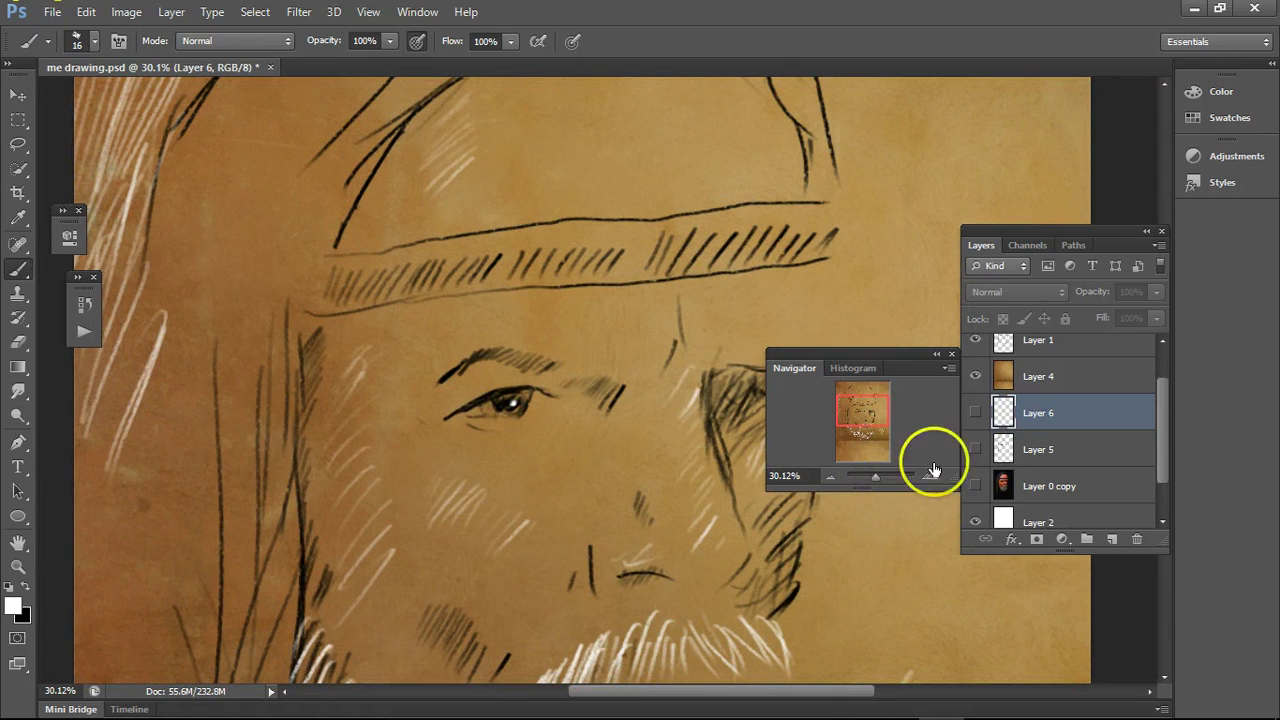
left_click(975, 486)
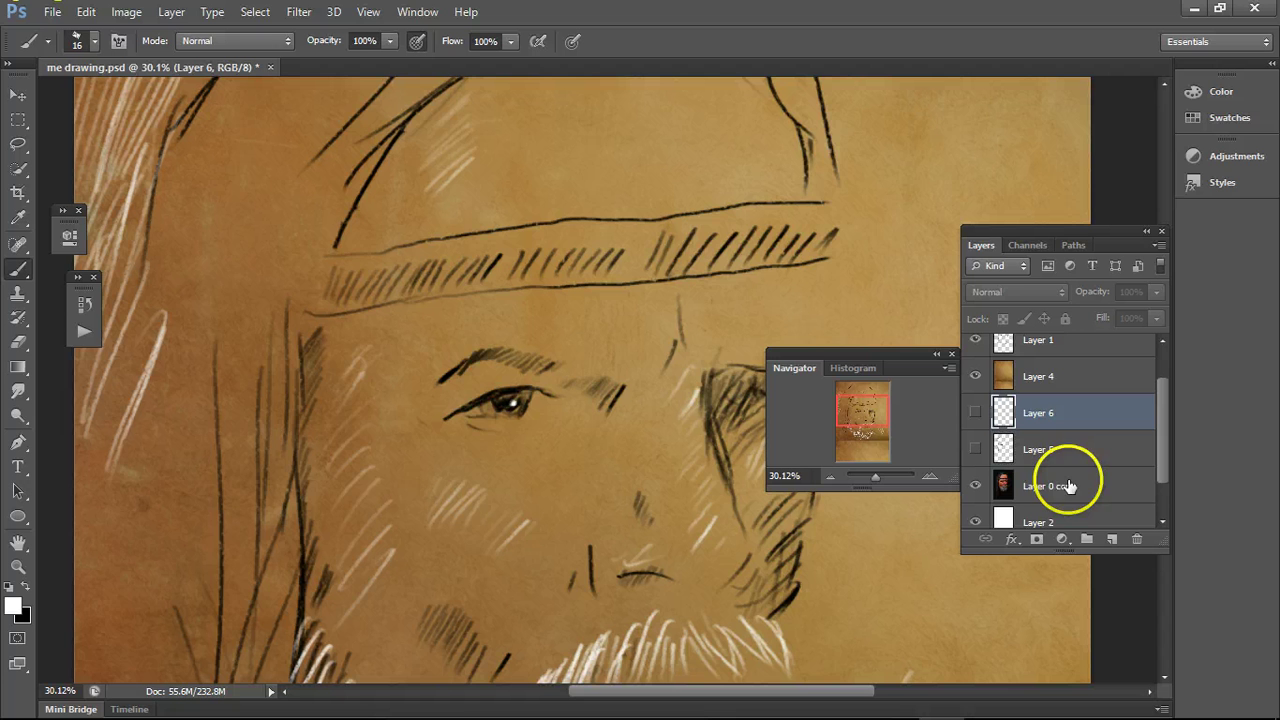
- Hide the Layer 4 parchment texture and make Layer 1 the active painting layer
left_click(975, 379)
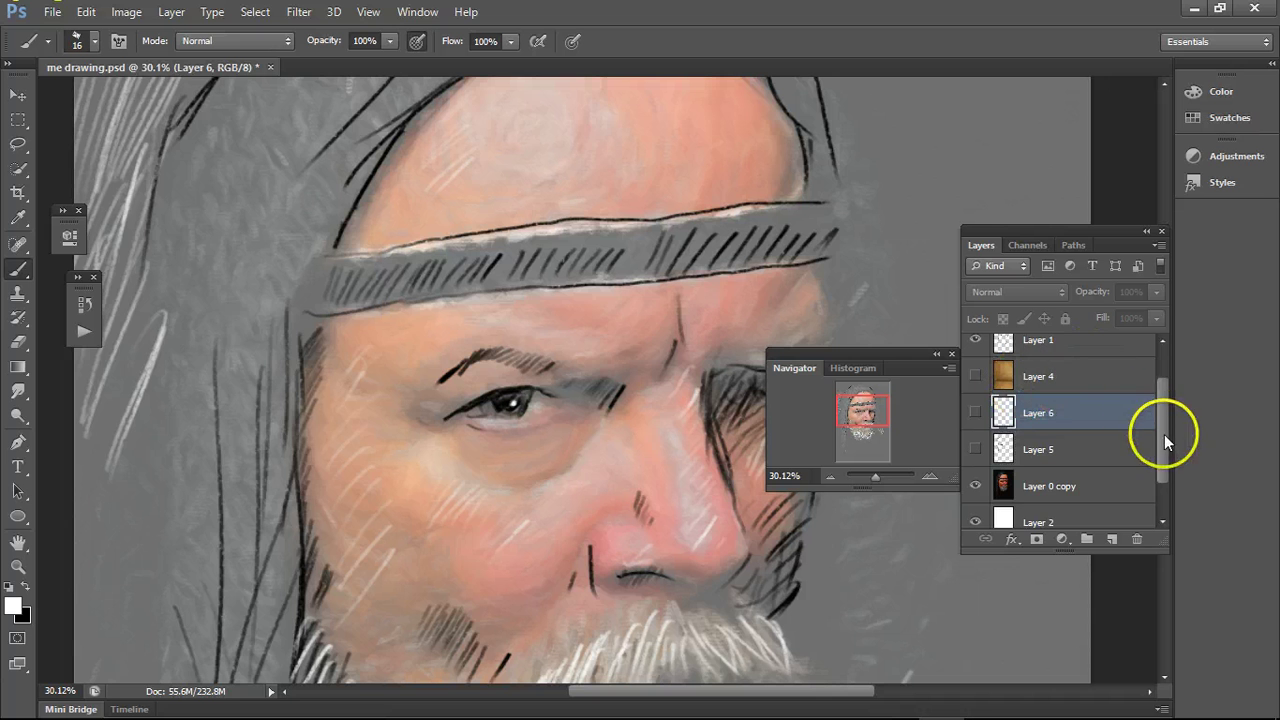
left_click_drag(1166, 435, 1170, 400)
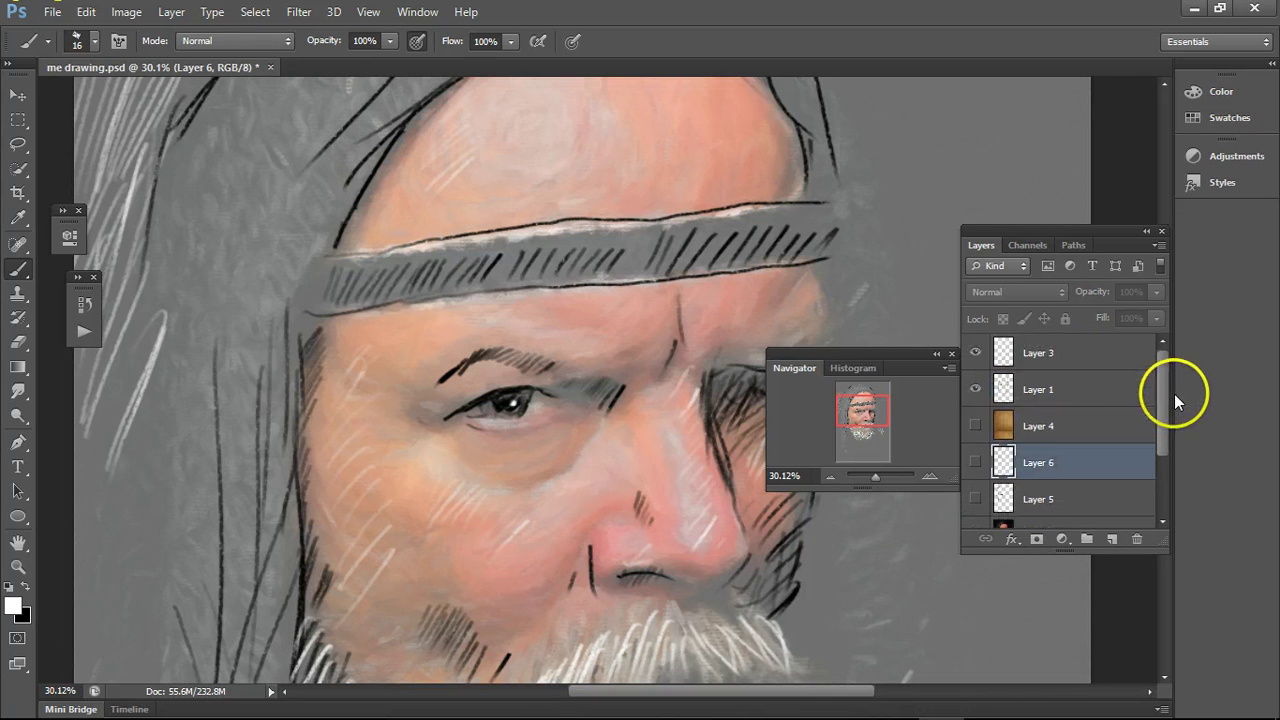
left_click(1062, 394)
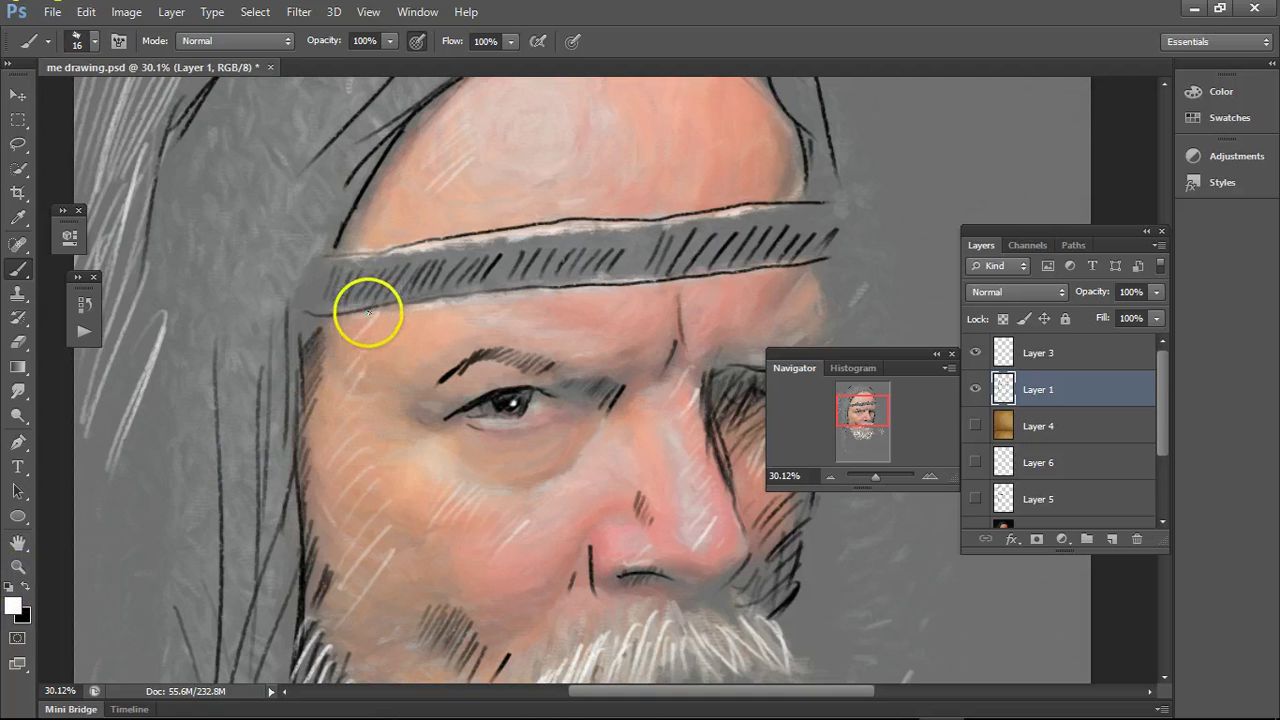
- Brush grey over the headband's left end, then add black strokes on the temple and inner brow
left_click_drag(368, 312, 300, 390)
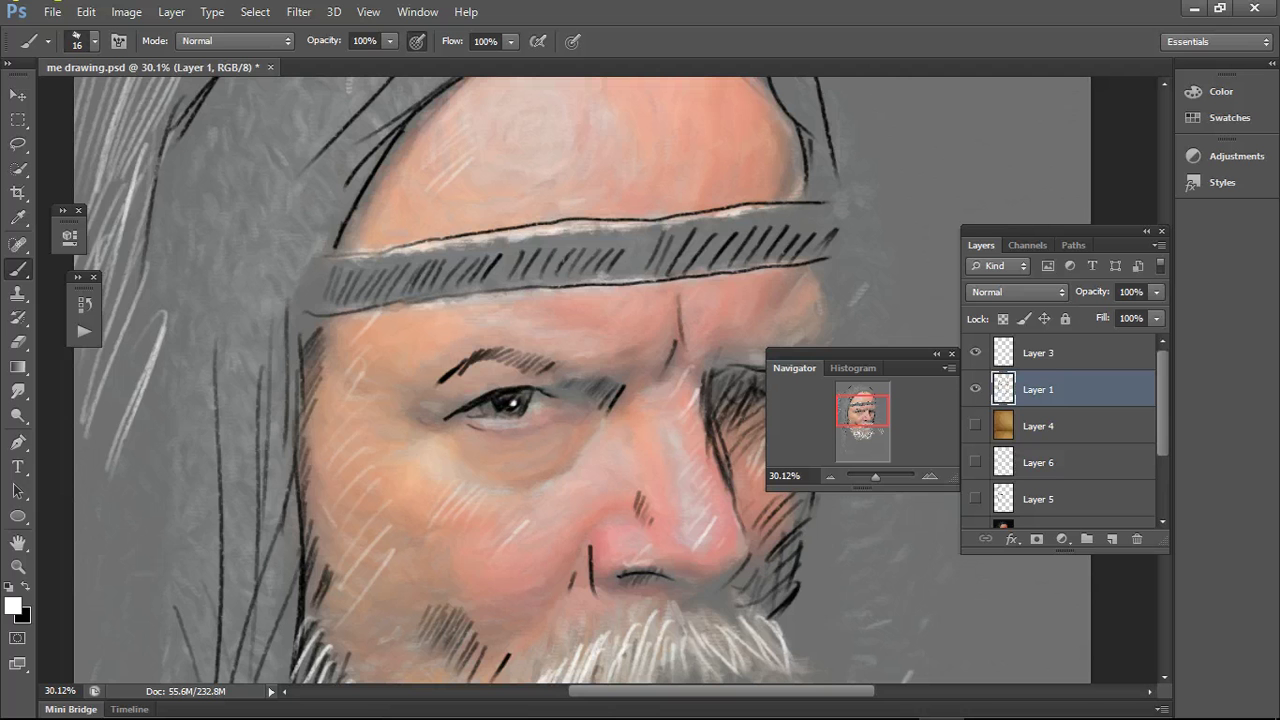
left_click(27, 586)
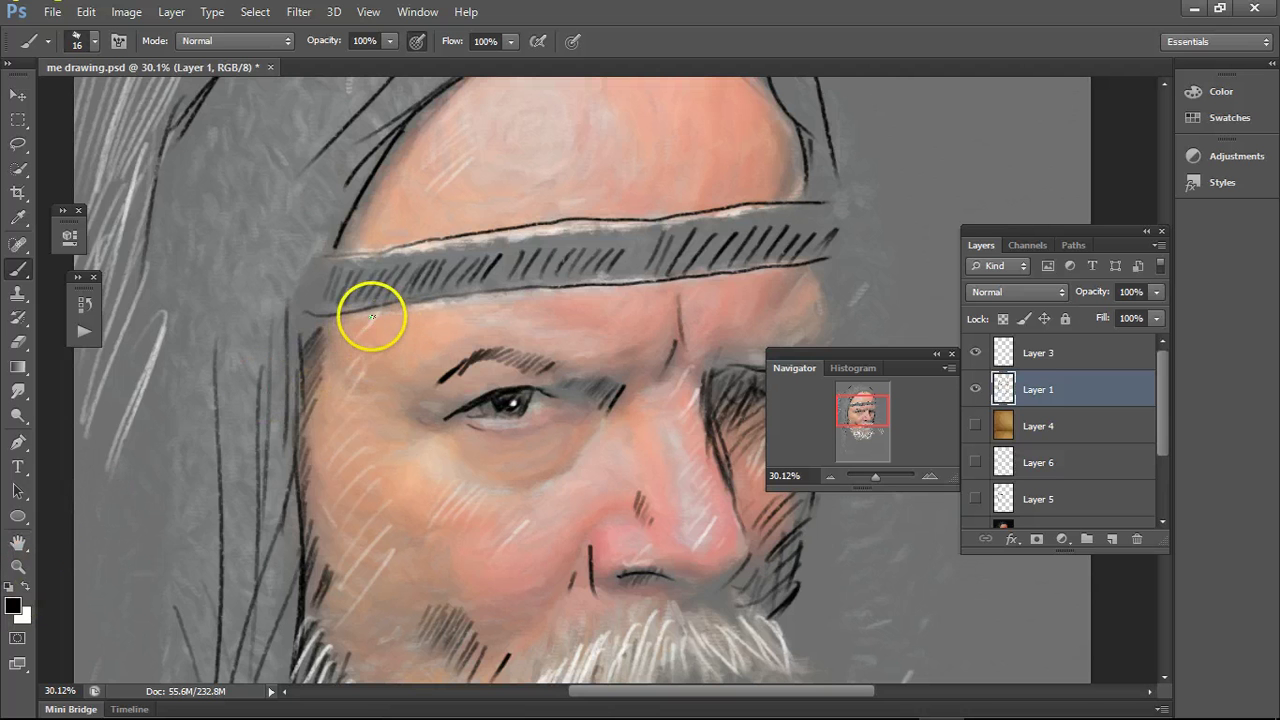
mouse_move(372, 317)
left_mouse_down()
mouse_move(326, 364)
mouse_move(350, 322)
left_mouse_up()
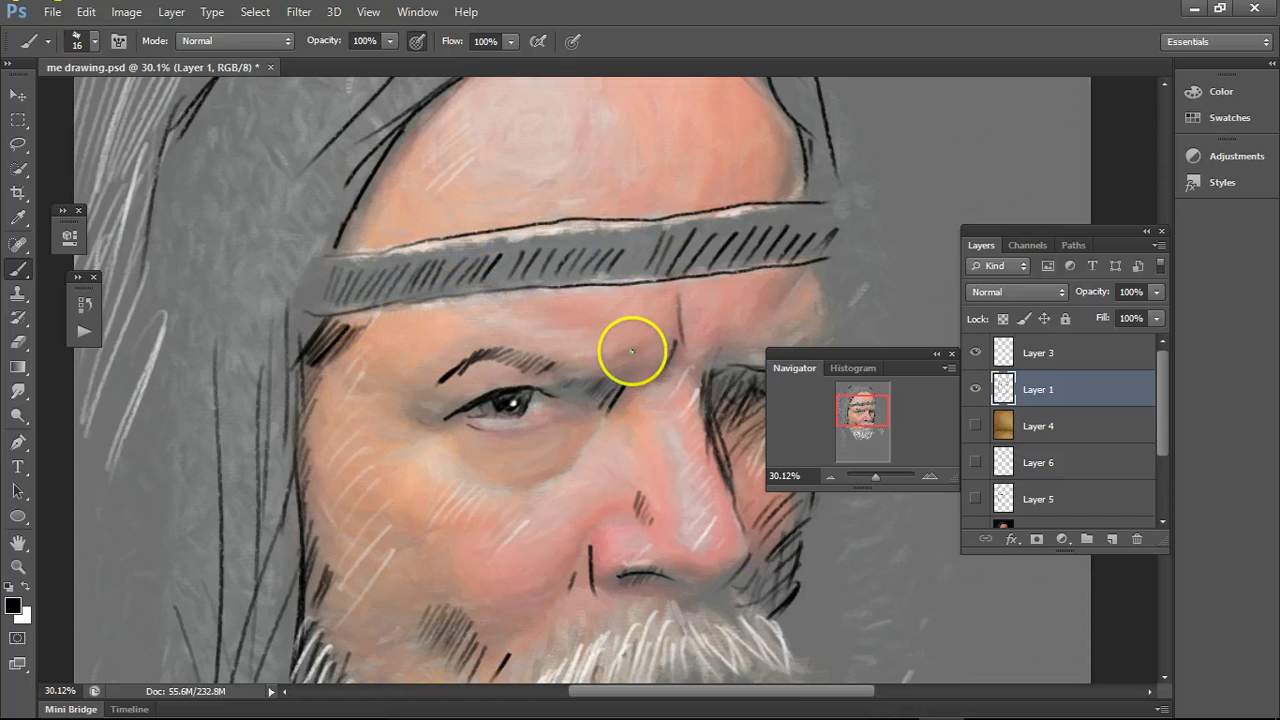
mouse_move(640, 363)
left_mouse_down()
mouse_move(671, 355)
mouse_move(627, 370)
mouse_move(663, 346)
mouse_move(626, 352)
left_mouse_up()
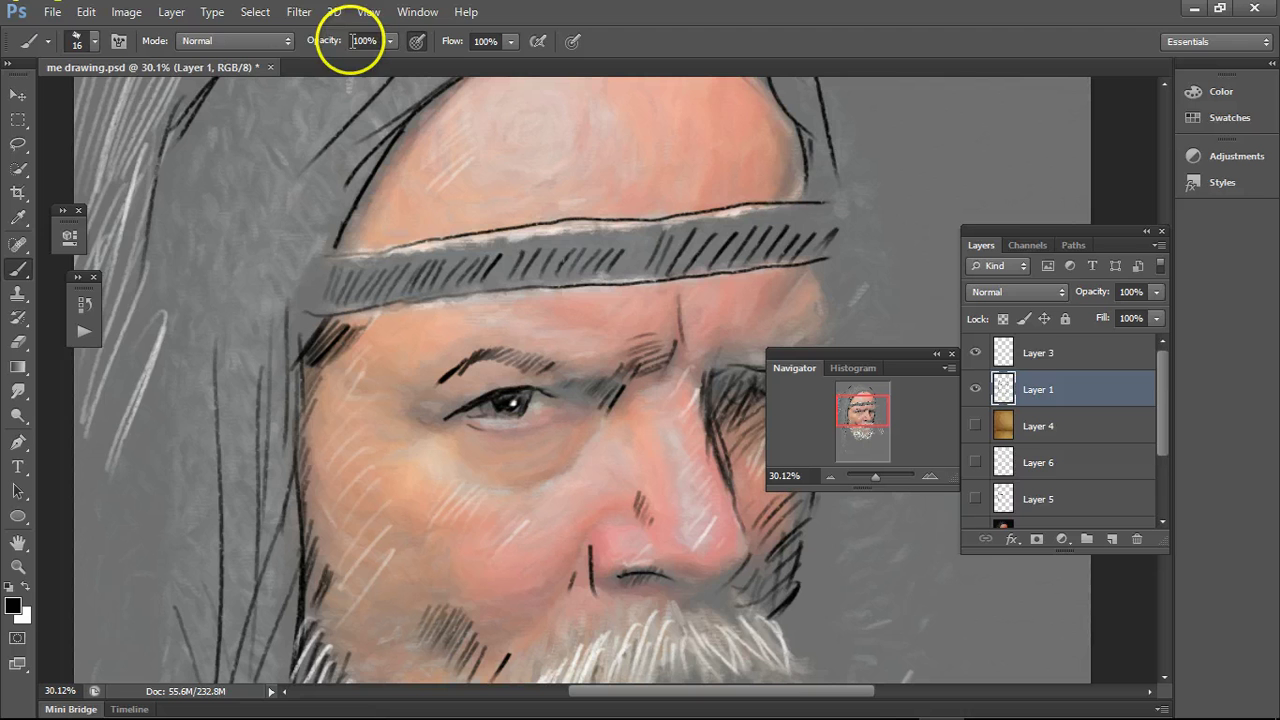
mouse_move(863, 400)
left_mouse_down()
mouse_move(800, 417)
mouse_move(858, 412)
left_mouse_up()
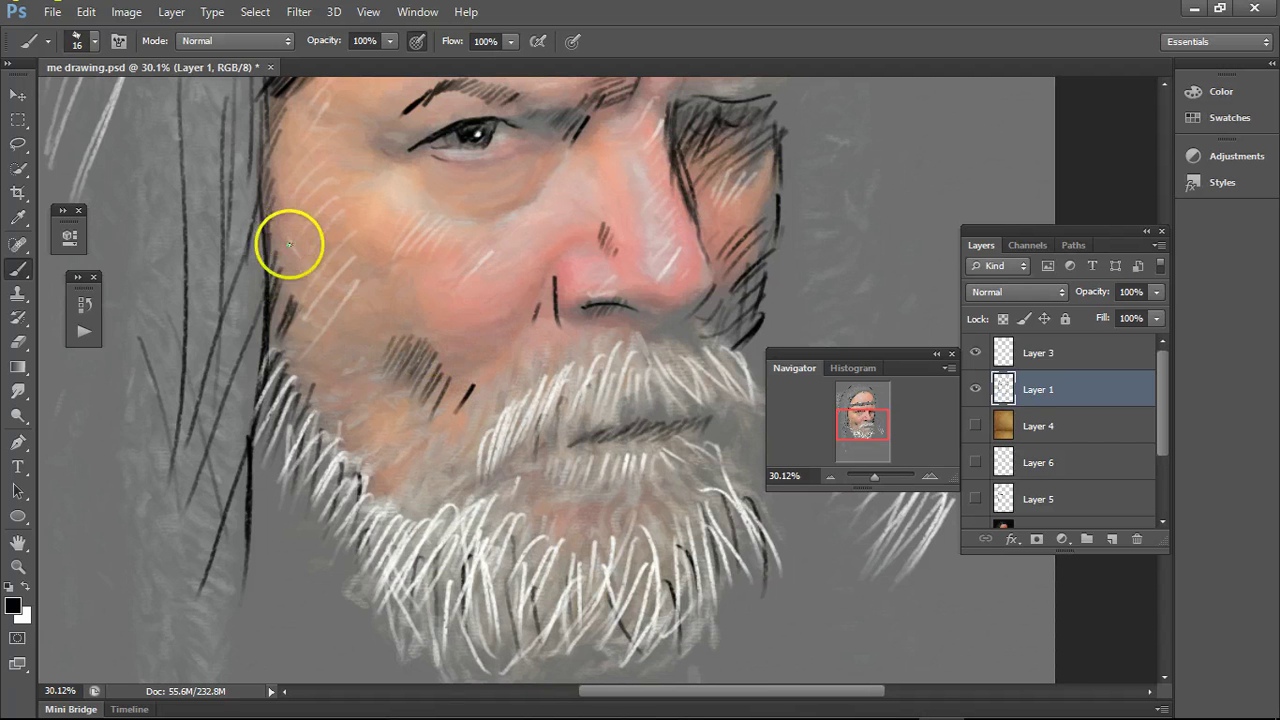
- On Layer 1, hatch black strokes along the cheek and jaw, around the right eye, above the nostril and down the beard's left edge
left_click_drag(290, 251, 290, 271)
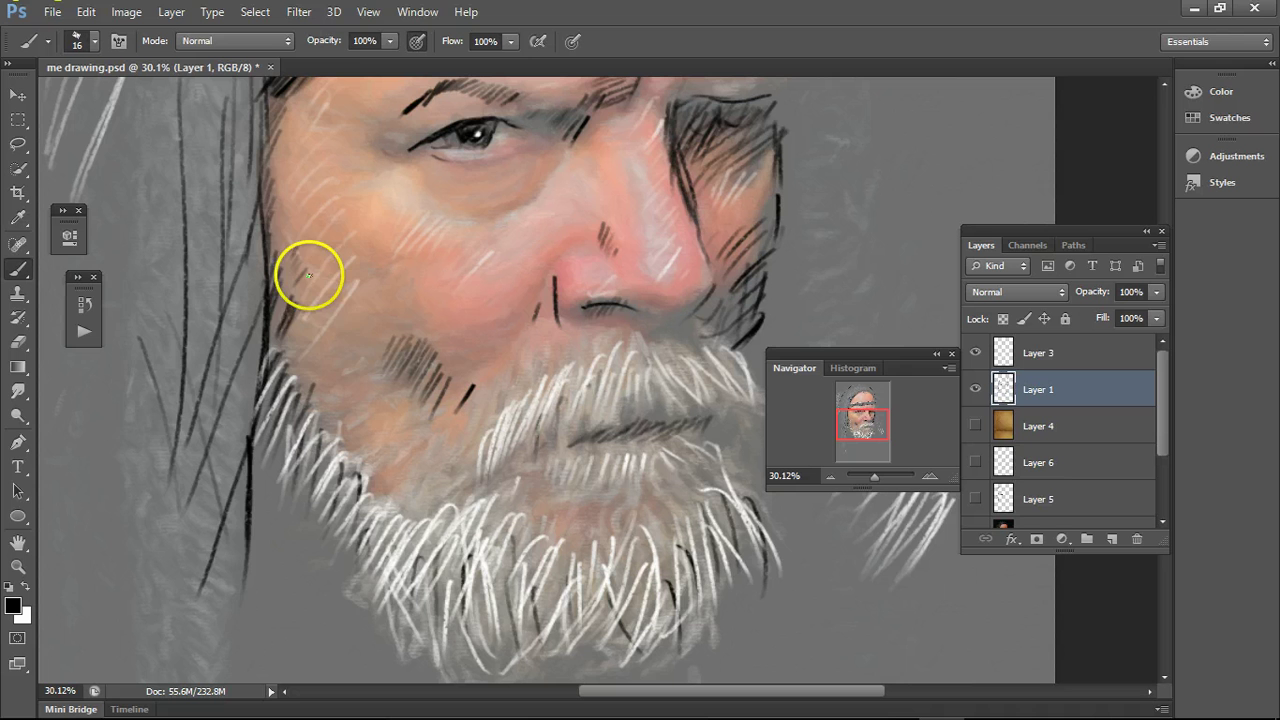
mouse_move(309, 275)
left_mouse_down()
mouse_move(298, 329)
mouse_move(329, 357)
left_mouse_up()
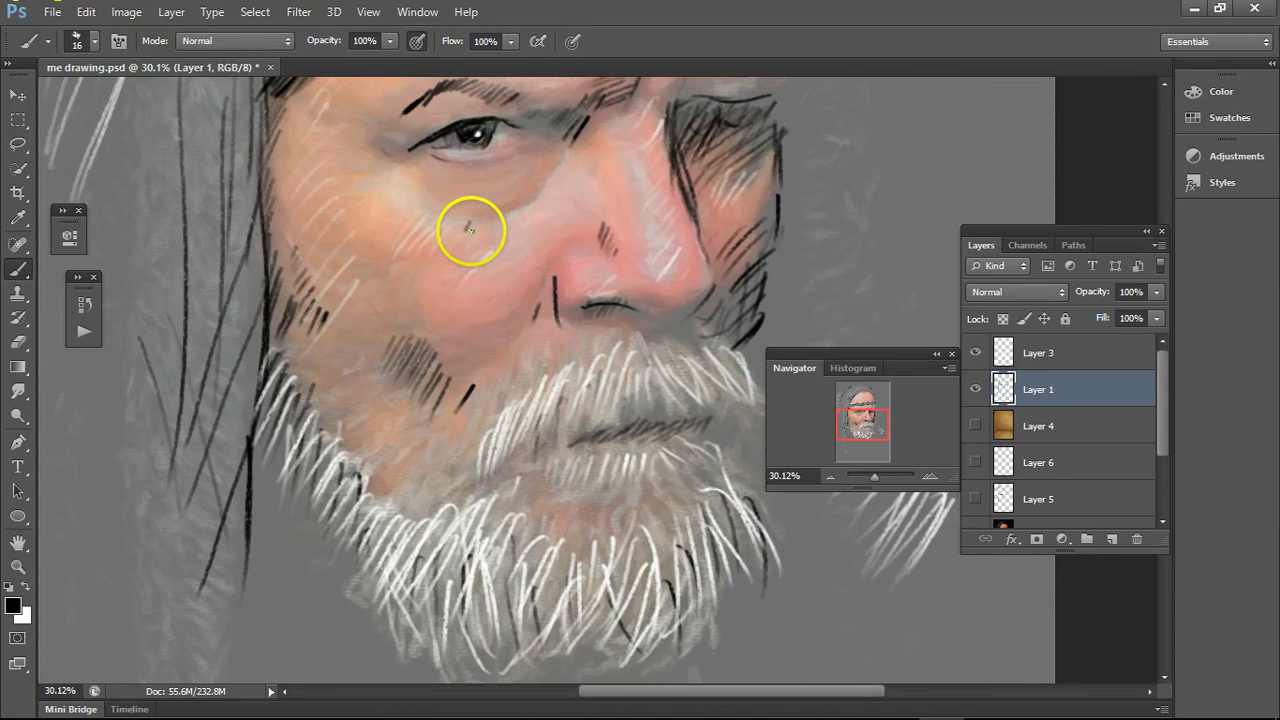
left_click_drag(493, 226, 575, 162)
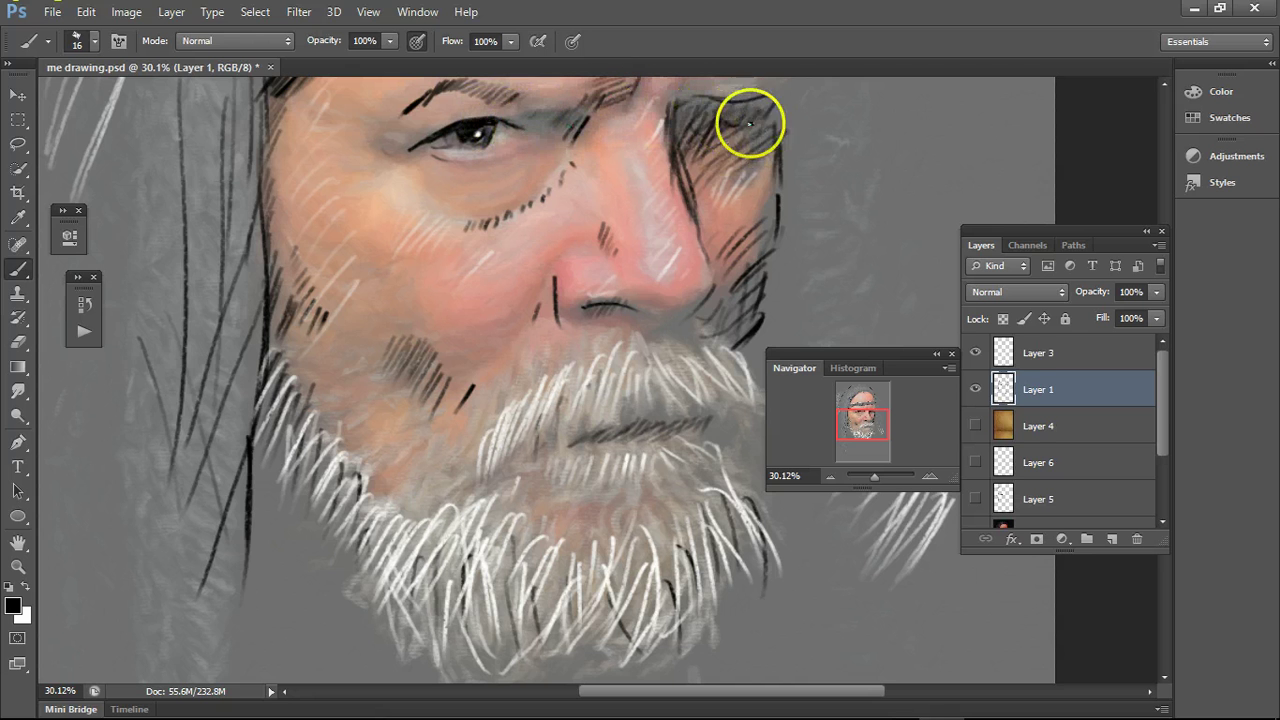
mouse_move(750, 122)
left_mouse_down()
mouse_move(723, 131)
mouse_move(741, 112)
mouse_move(703, 131)
mouse_move(706, 104)
mouse_move(686, 126)
mouse_move(726, 117)
mouse_move(709, 100)
mouse_move(765, 101)
mouse_move(694, 114)
mouse_move(706, 140)
mouse_move(765, 115)
left_mouse_up()
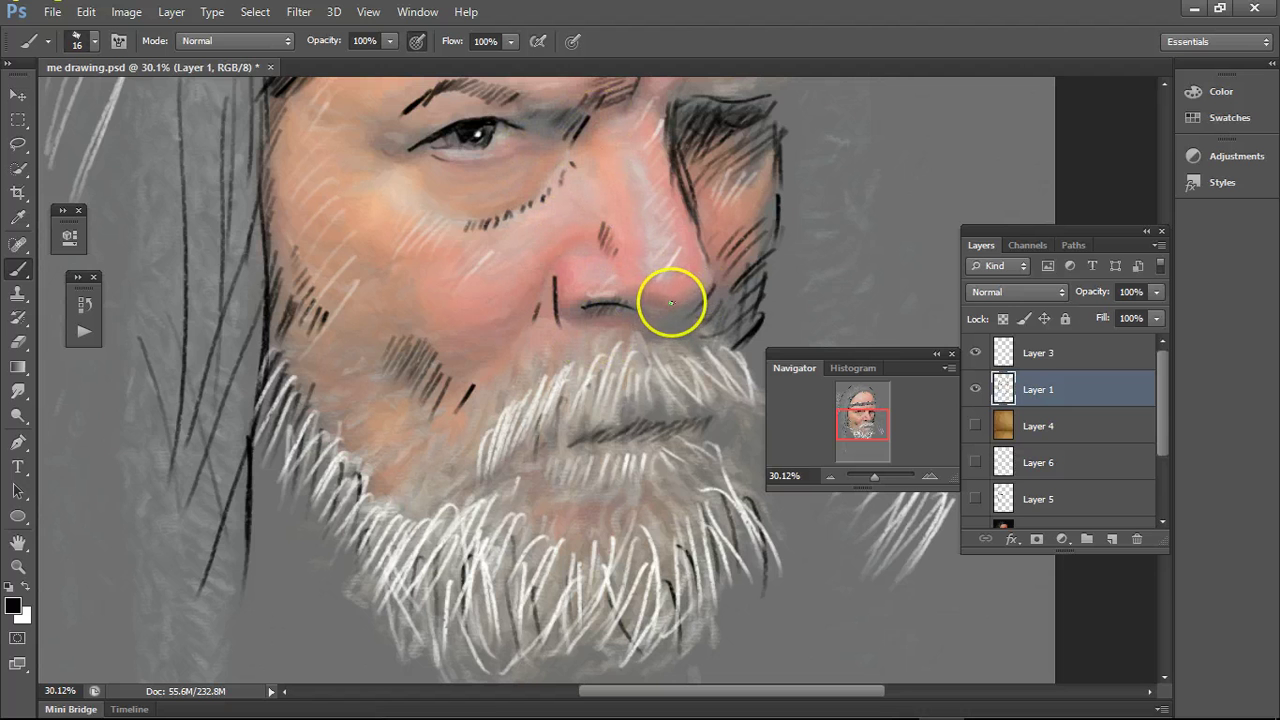
left_click_drag(673, 300, 637, 306)
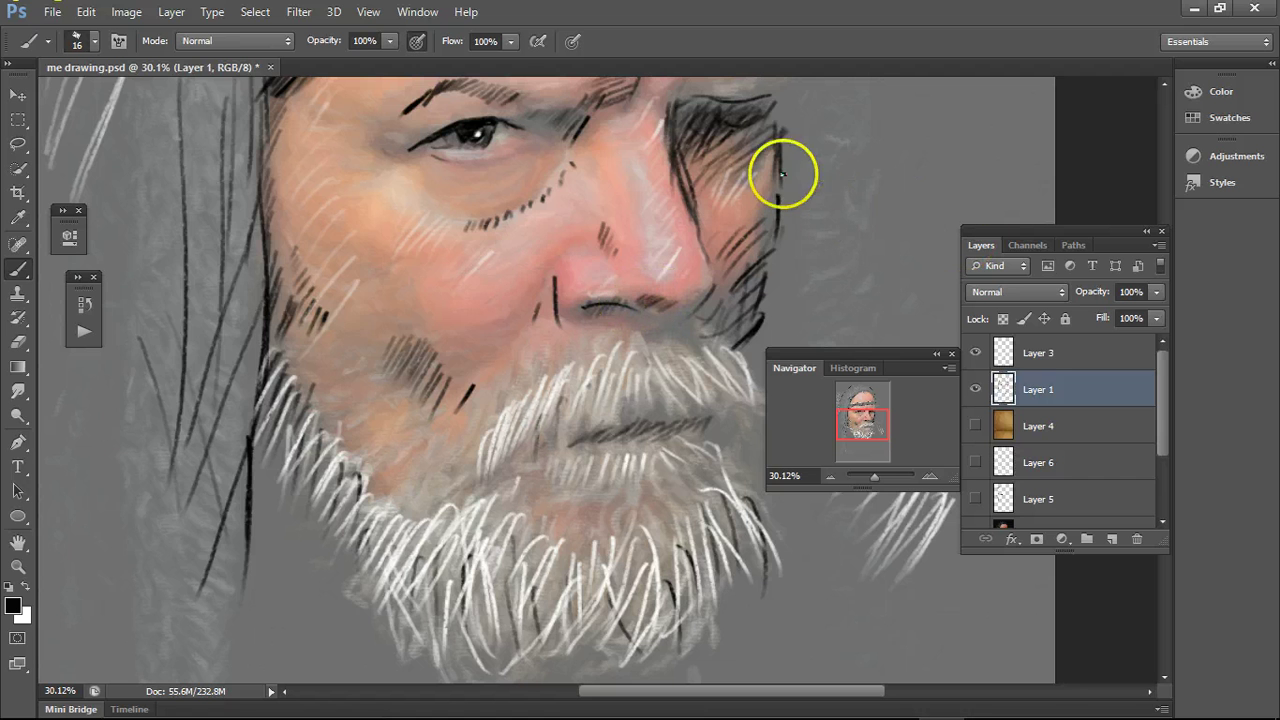
mouse_move(250, 460)
left_mouse_down()
mouse_move(244, 514)
mouse_move(284, 465)
mouse_move(262, 535)
mouse_move(297, 489)
mouse_move(257, 569)
mouse_move(290, 523)
mouse_move(296, 557)
mouse_move(253, 611)
mouse_move(324, 487)
mouse_move(282, 539)
mouse_move(271, 498)
mouse_move(272, 581)
mouse_move(263, 521)
mouse_move(256, 609)
mouse_move(249, 455)
mouse_move(274, 476)
mouse_move(269, 437)
mouse_move(264, 508)
mouse_move(251, 518)
mouse_move(278, 547)
left_mouse_up()
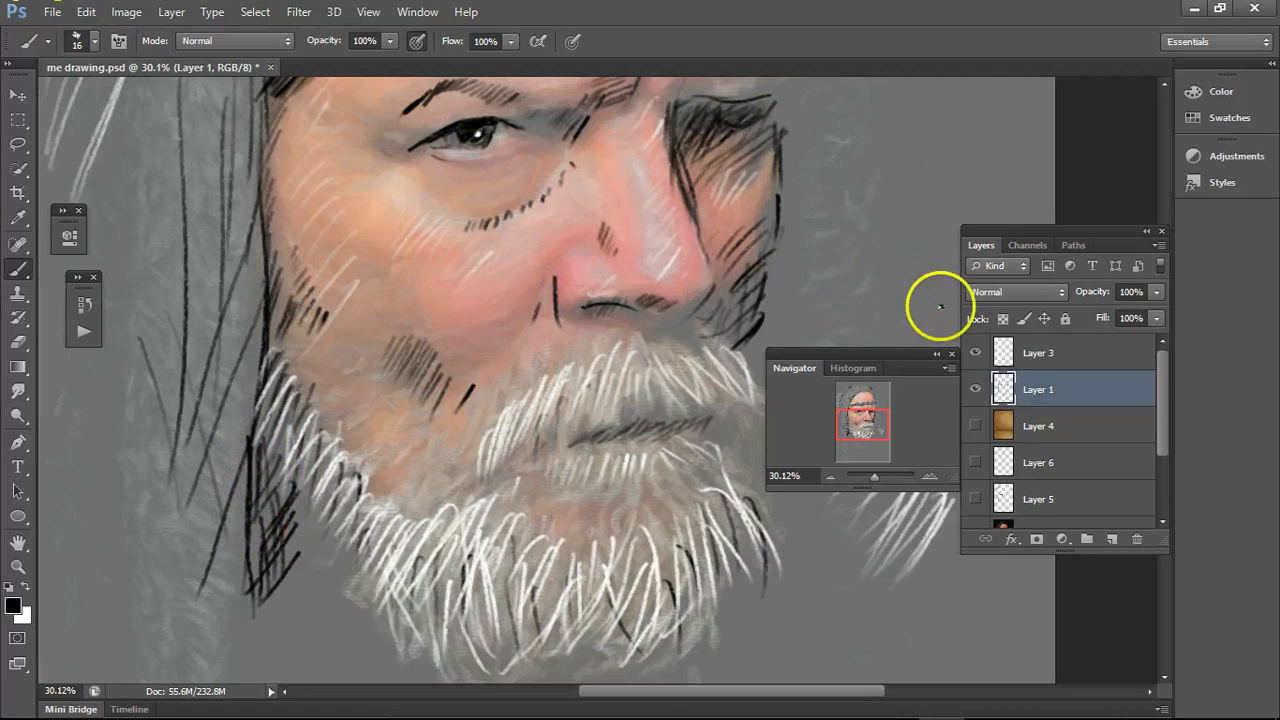
- Make Layer 4 visible again and drag it onto New Layer to create Layer 4 copy
left_click(975, 427)
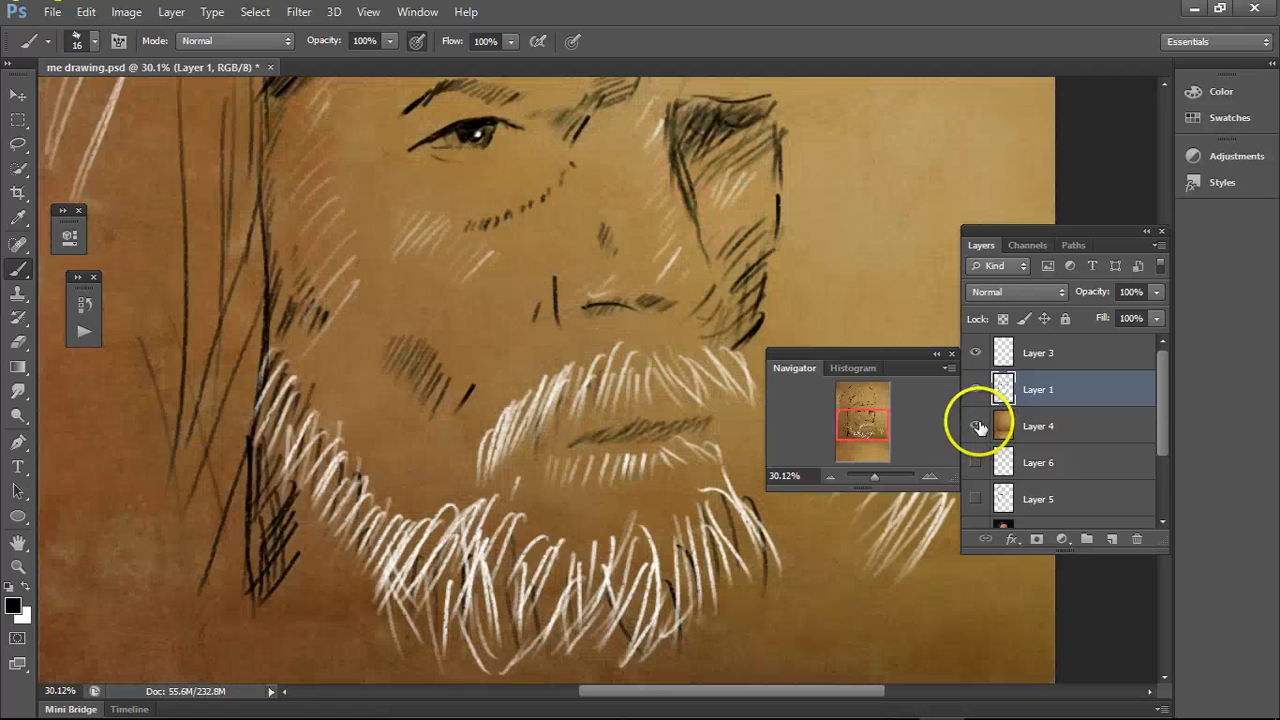
mouse_move(857, 401)
left_mouse_down()
mouse_move(853, 422)
mouse_move(873, 418)
left_mouse_up()
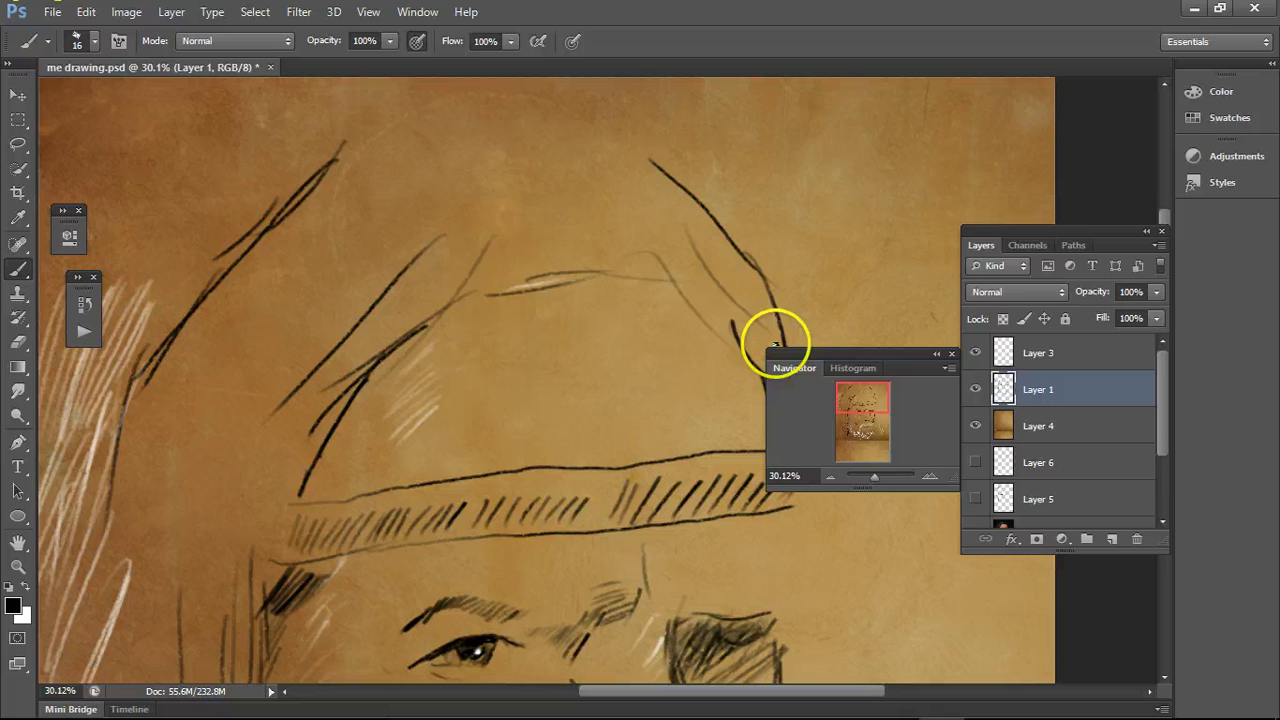
left_click(1035, 427)
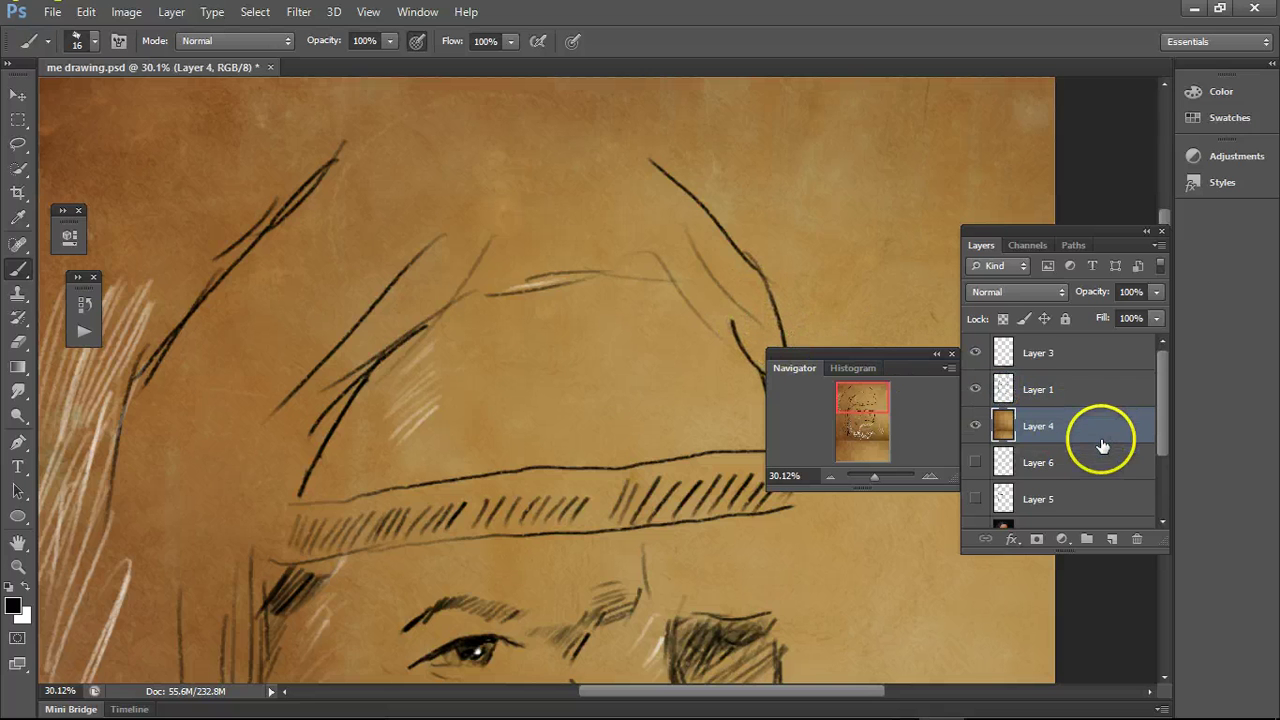
left_click_drag(1093, 427, 1114, 540)
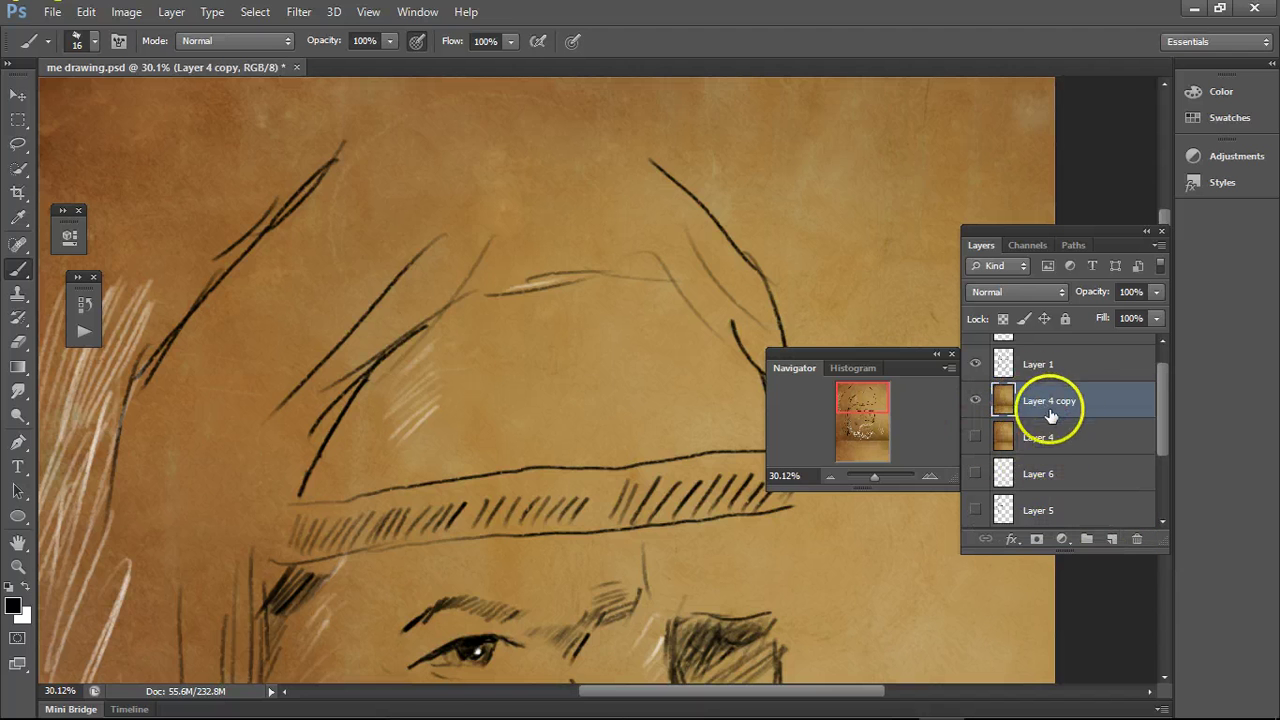
- Apply Image > Adjustments > Desaturate to Layer 4 copy, turning the parchment grey
left_click(127, 12)
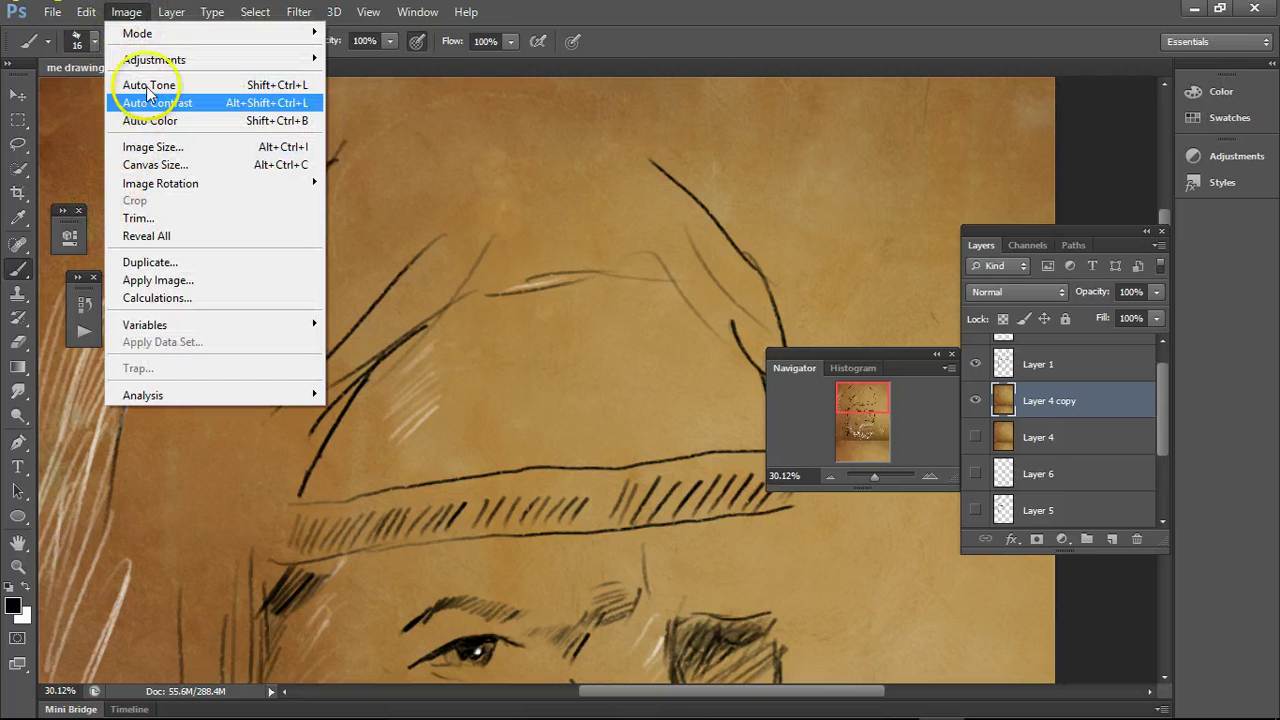
mouse_move(160, 63)
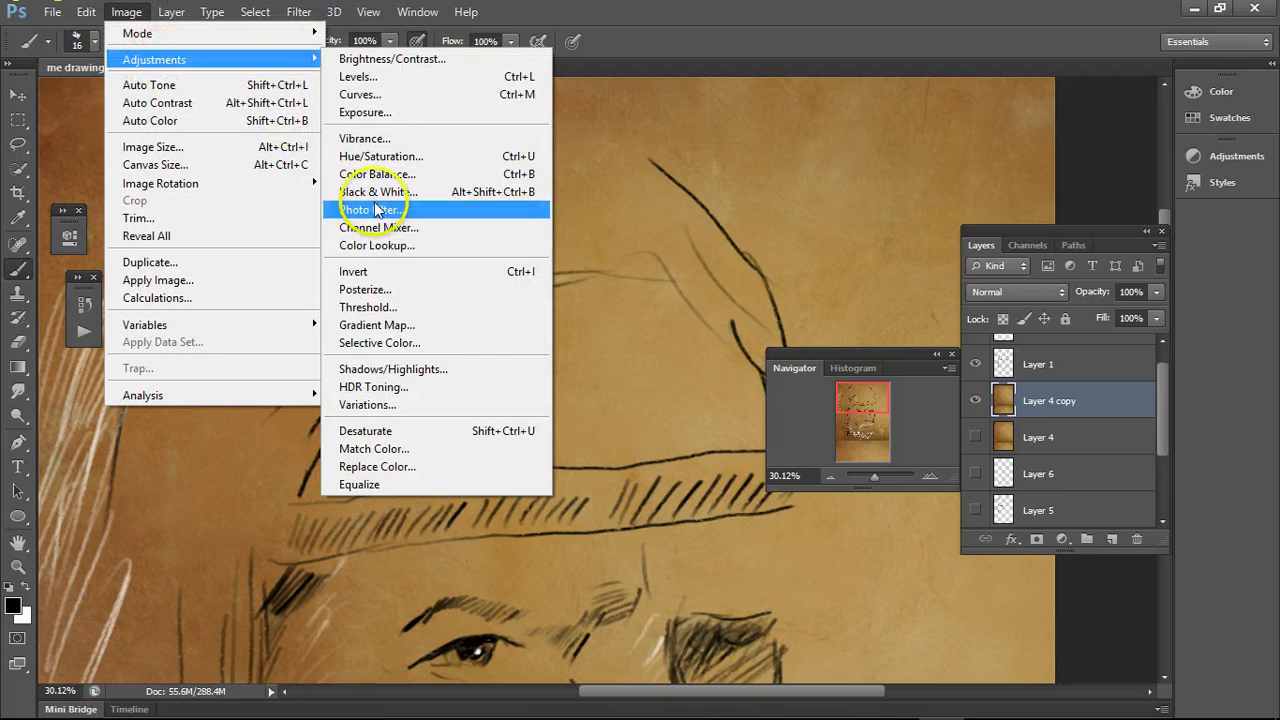
left_click(365, 431)
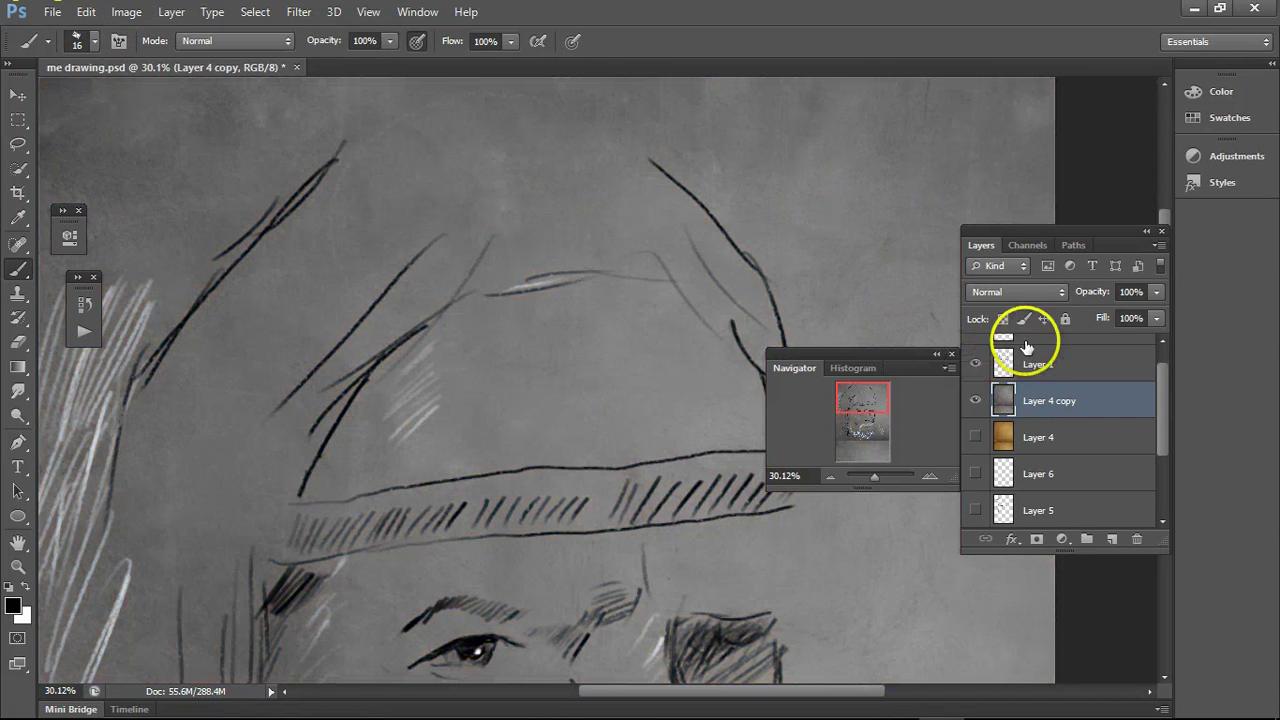
- Zoom out in the Navigator and centre the whole portrait in view
left_click_drag(860, 392, 885, 425)
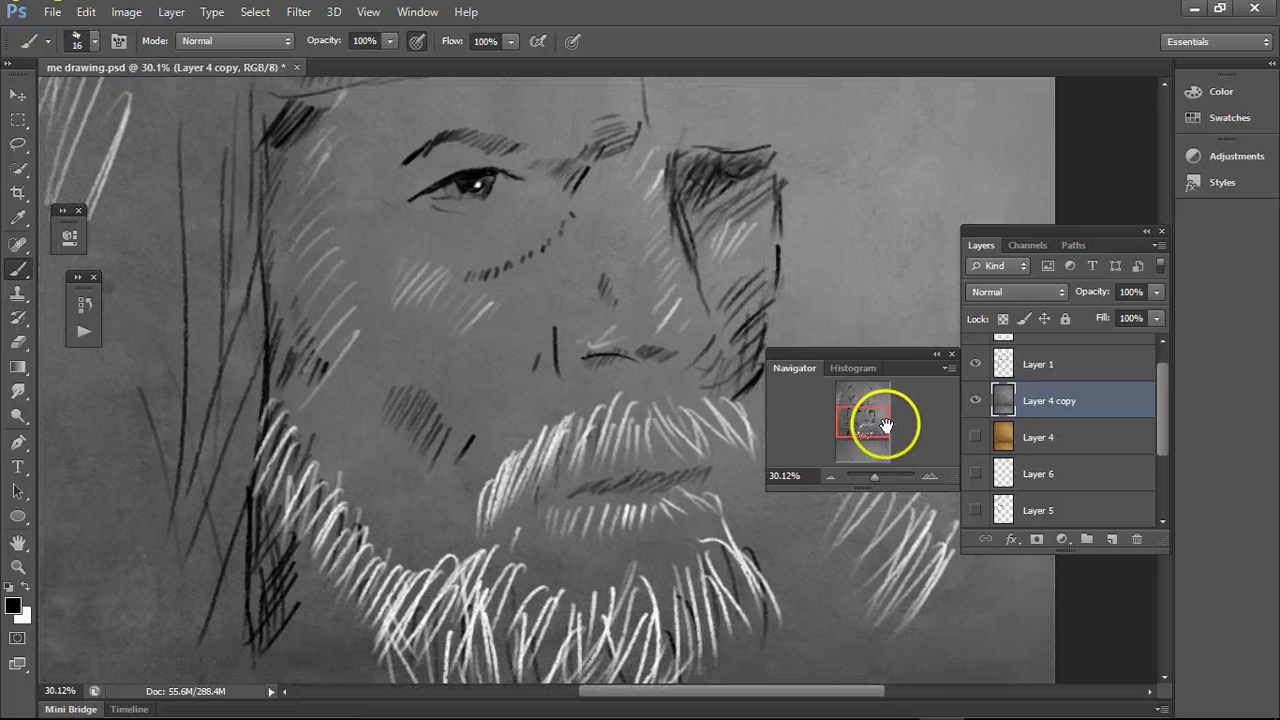
left_click(872, 476)
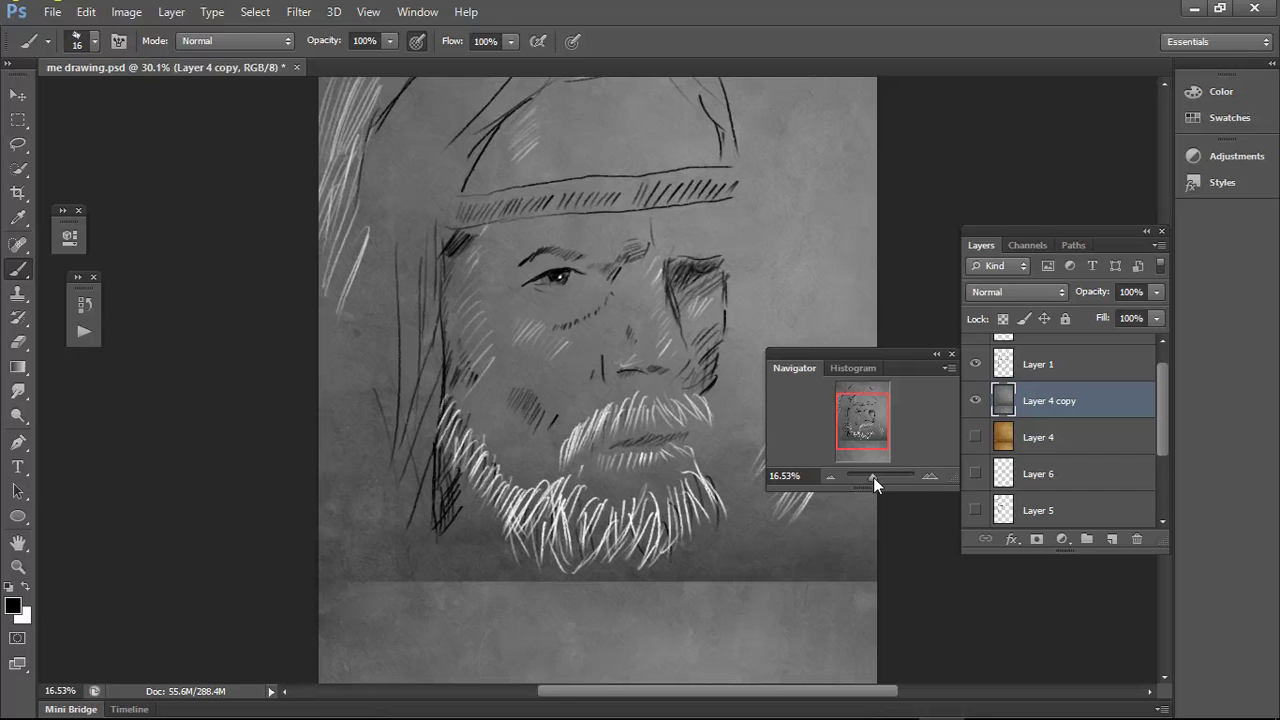
left_click_drag(873, 477, 879, 437)
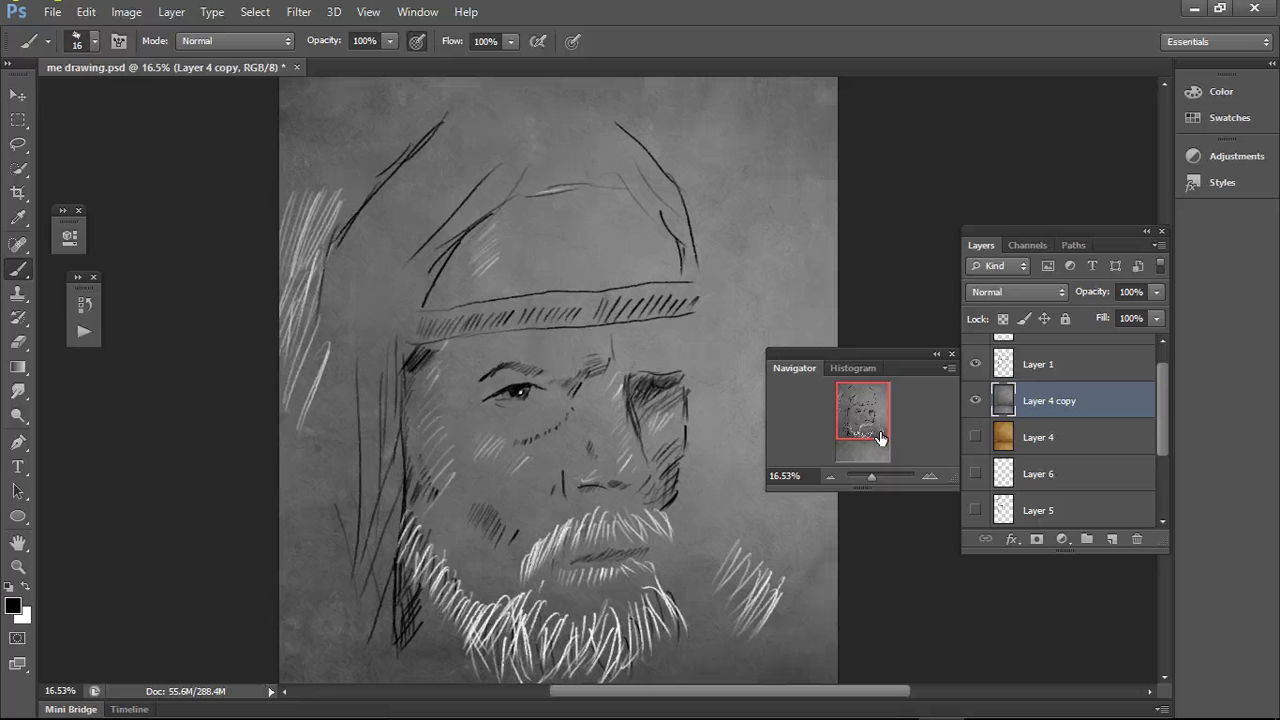